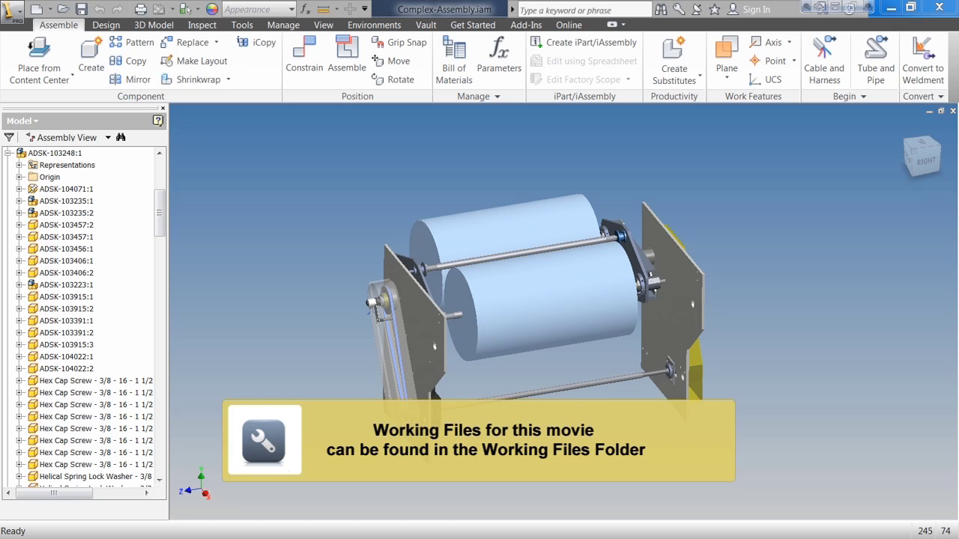
Step: Examine the view representations and the level of detail list of the complex assembly
{"action": "left_click", "coordinate": [58, 429]}
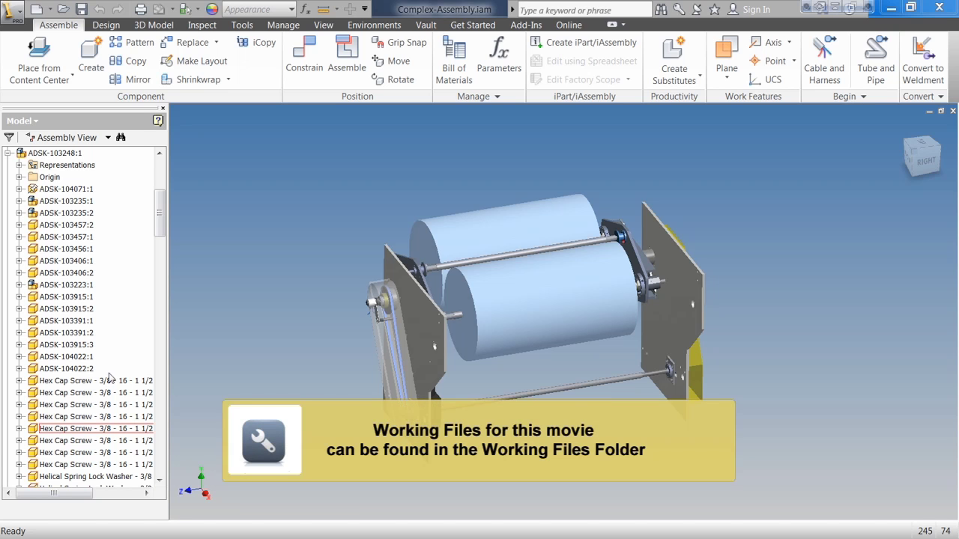
{"action": "left_click_drag", "start_coordinate": [159, 237], "coordinate": [160, 206]}
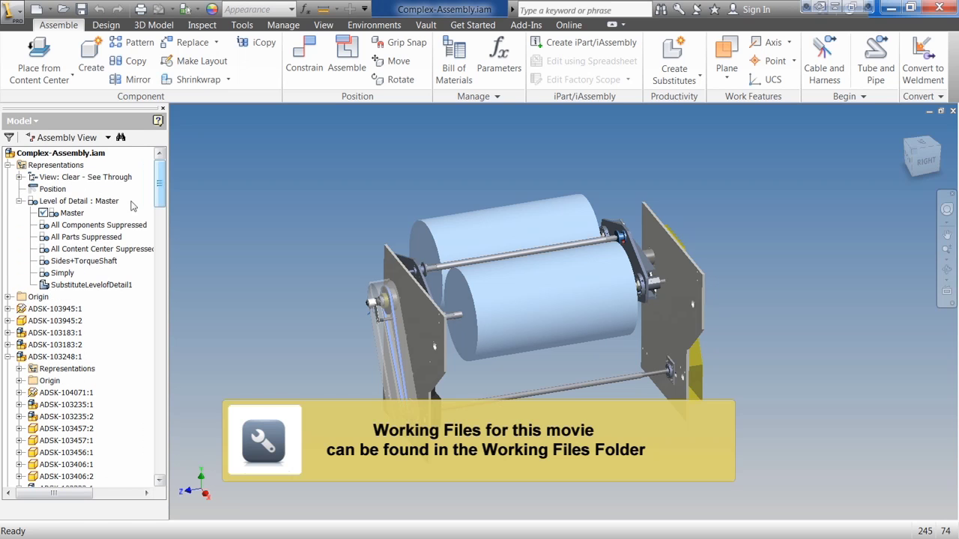
{"action": "left_click", "coordinate": [19, 177]}
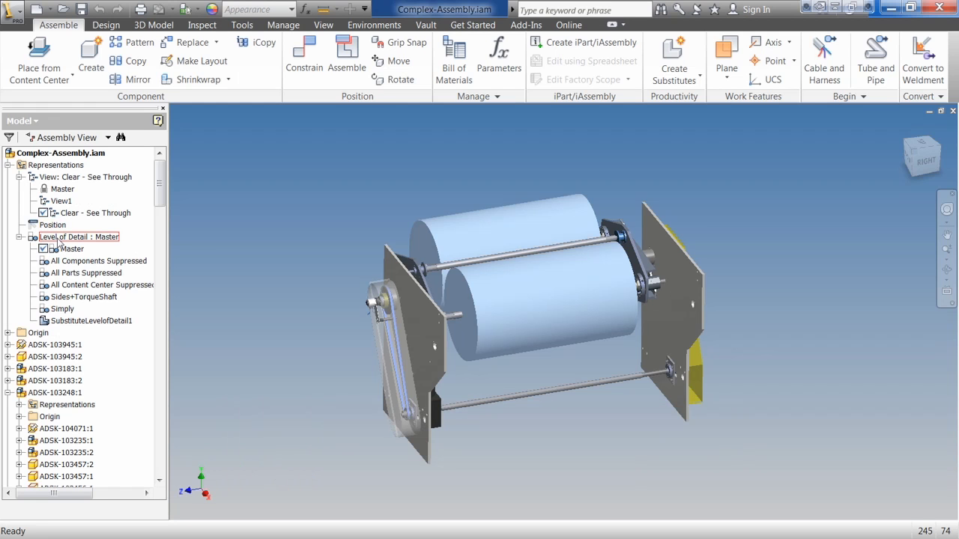
{"action": "left_click", "coordinate": [19, 177]}
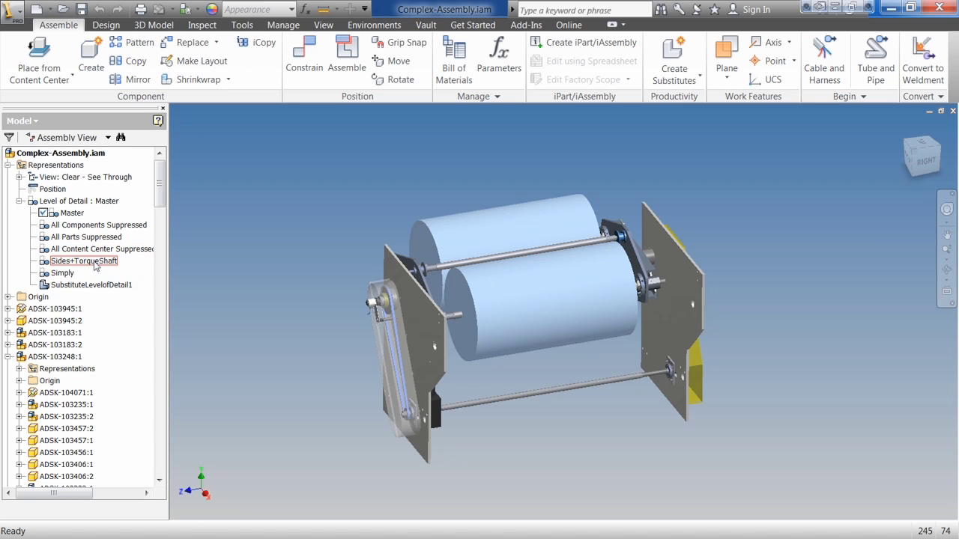
Step: Preview the Sides+TorqueShaft level of detail, saving the modified part on the switch, and return to the Master level of detail
{"action": "double_click", "coordinate": [94, 262]}
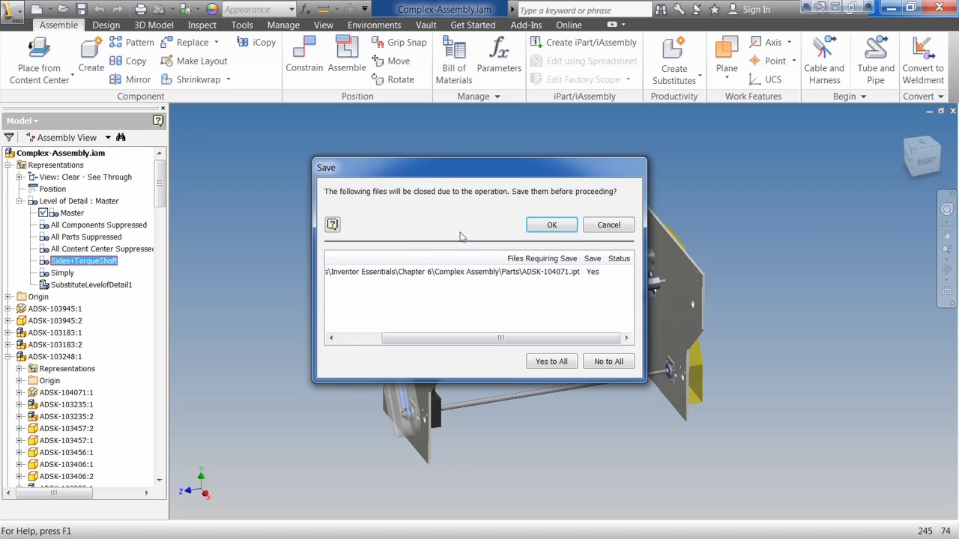
{"action": "left_click", "coordinate": [552, 224]}
{"action": "left_click", "coordinate": [556, 254]}
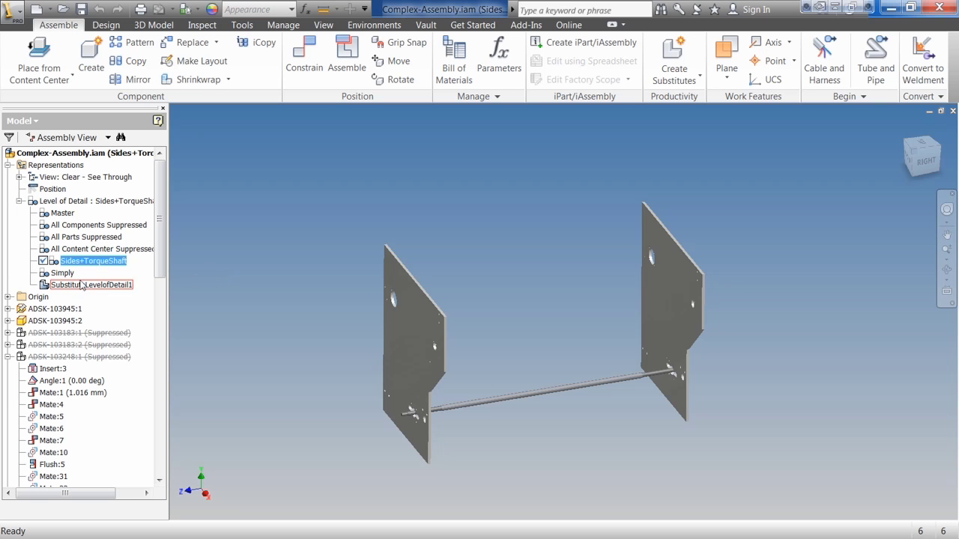
{"action": "double_click", "coordinate": [66, 215]}
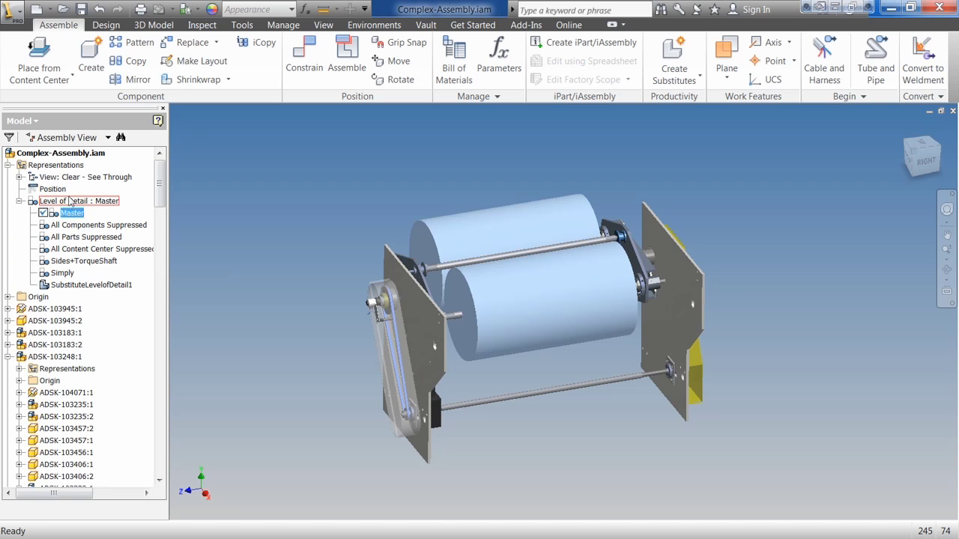
Step: Create a new level of detail named "Max Location Parts"
{"action": "right_click", "coordinate": [69, 201]}
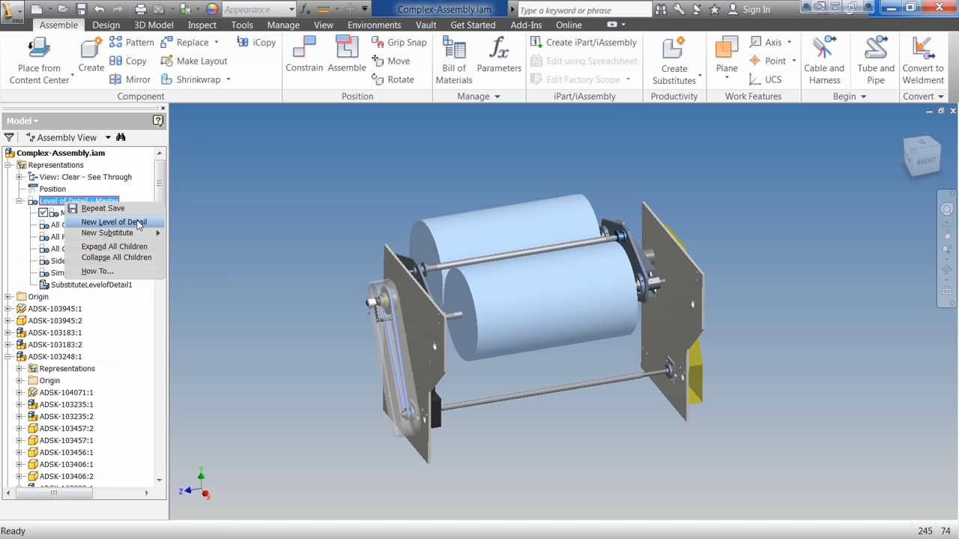
{"action": "mouse_move", "coordinate": [142, 236]}
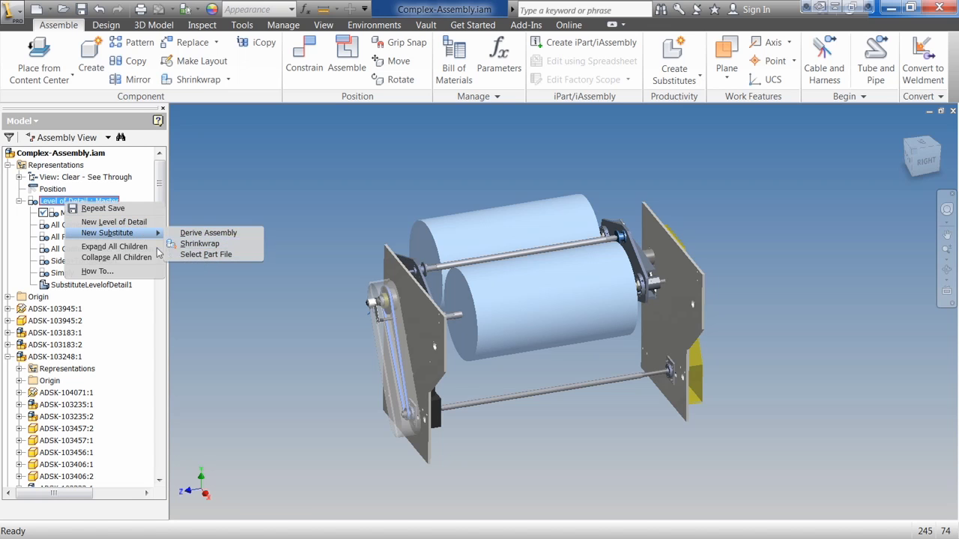
{"action": "left_click", "coordinate": [122, 223]}
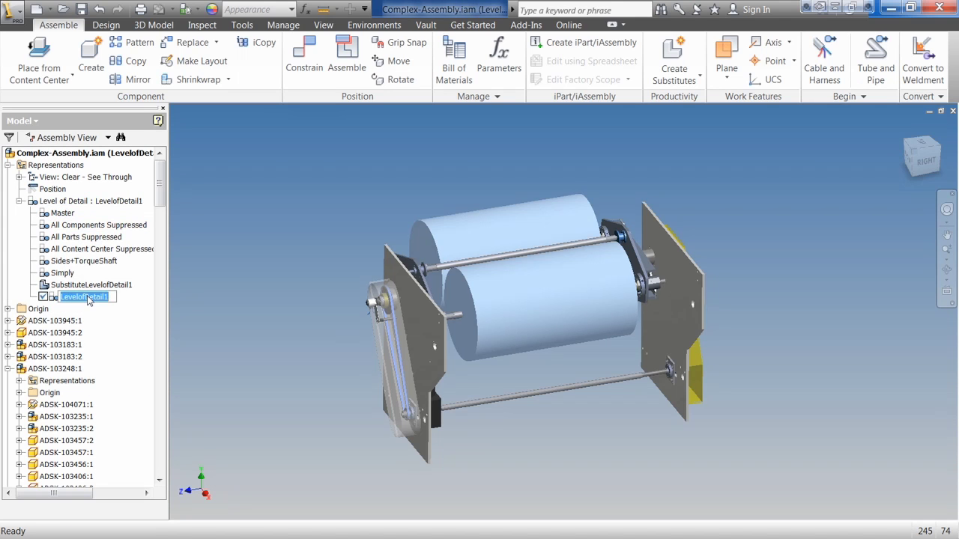
{"action": "type", "text": "Max Location Parts"}
{"action": "key", "text": "Return"}
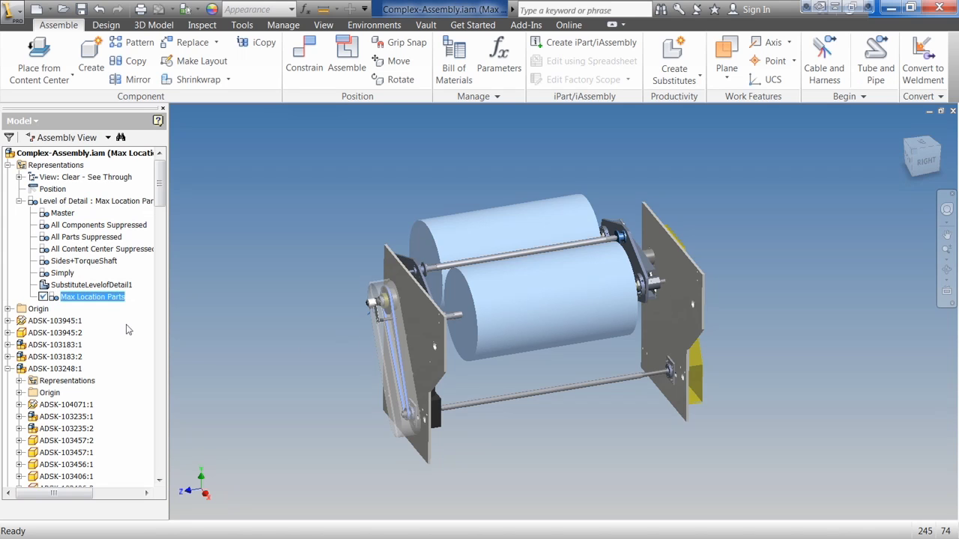
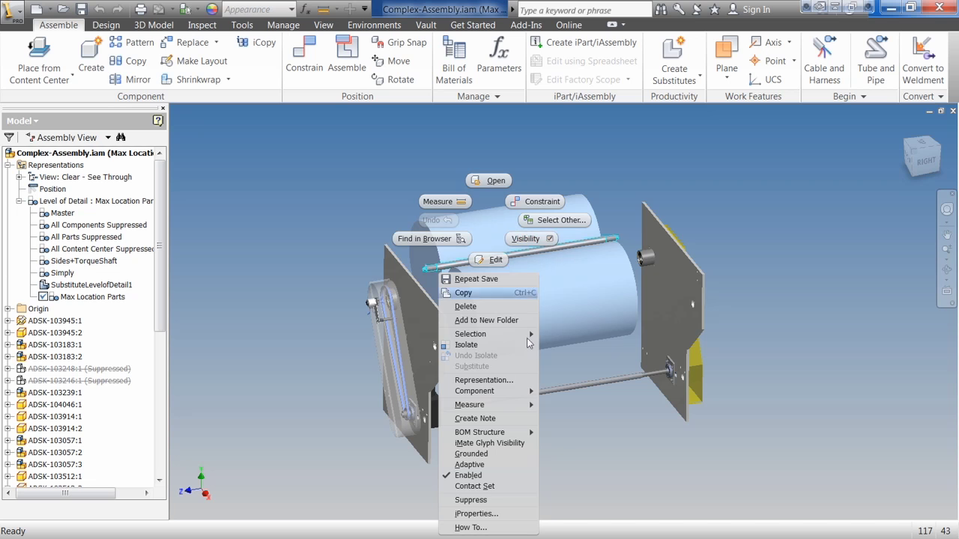
Step: Suppress the cross shaft above the rollers, subassembly ADSK-103183:2 and the black block beside the lower shaft
{"action": "left_click", "coordinate": [523, 507]}
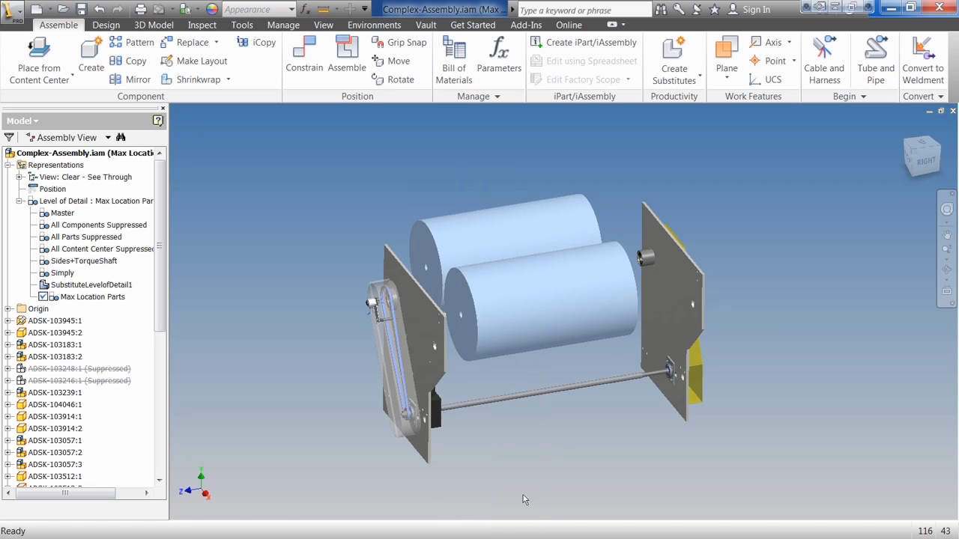
{"action": "right_click", "coordinate": [644, 257]}
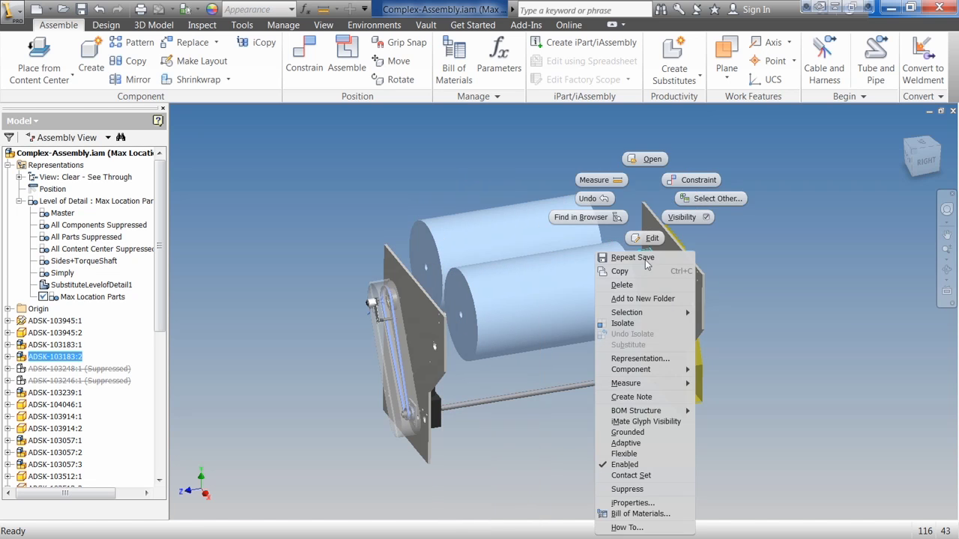
{"action": "left_click", "coordinate": [653, 488]}
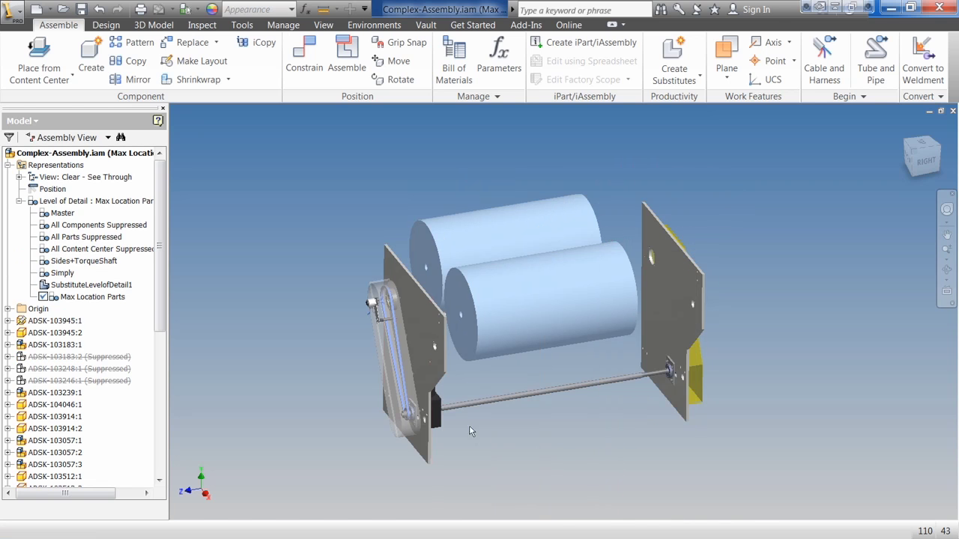
{"action": "right_click", "coordinate": [437, 418]}
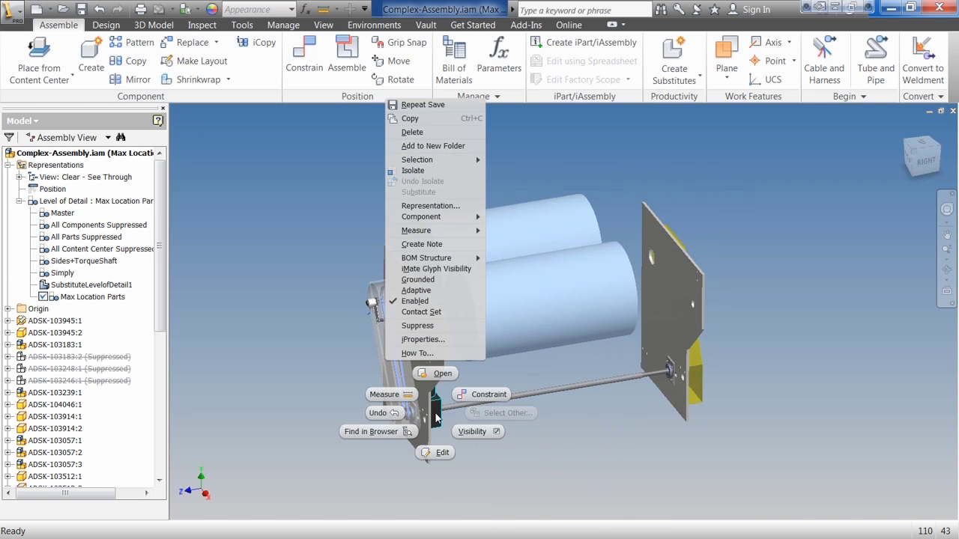
{"action": "left_click", "coordinate": [417, 326]}
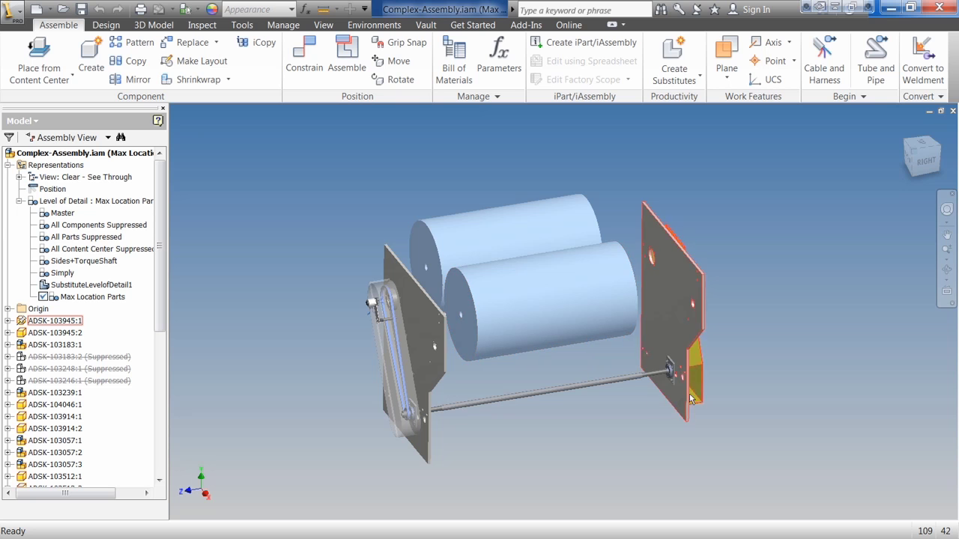
Step: Suppress bearing ADSK-103057:3 on the lower shaft and the subassembly at the upper end of the transparent belt guard
{"action": "right_click", "coordinate": [673, 379]}
{"action": "left_click", "coordinate": [652, 279]}
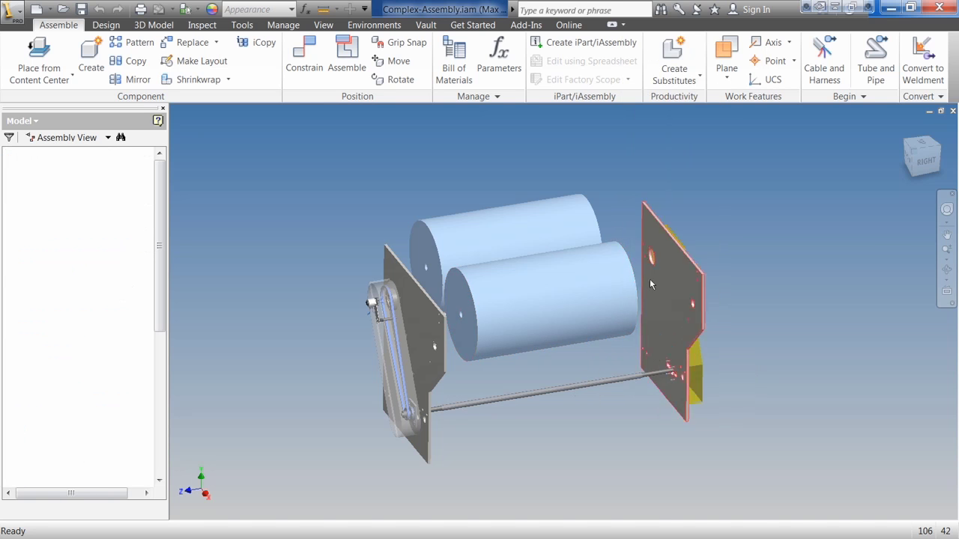
{"action": "right_click", "coordinate": [373, 306]}
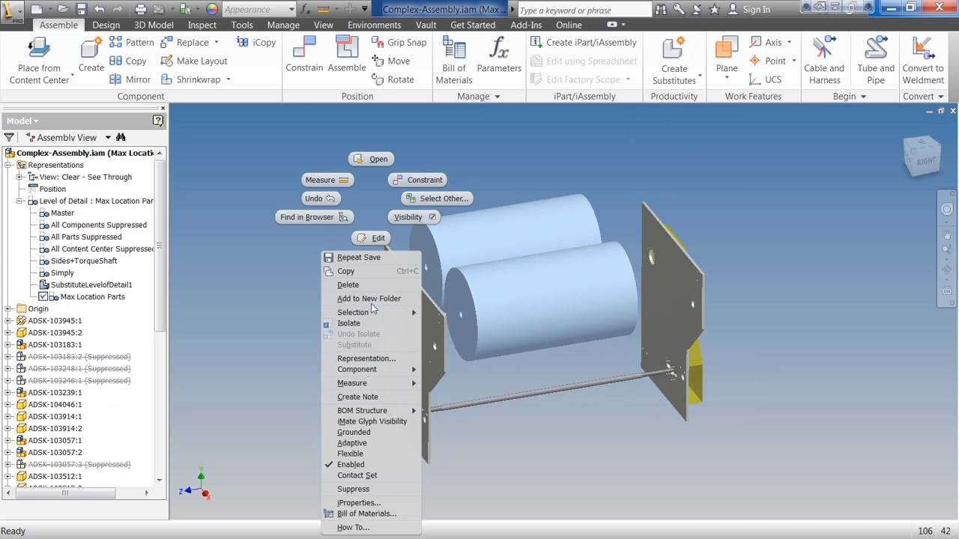
{"action": "left_click", "coordinate": [356, 488]}
Step: Suppress components ADSK-104046:1 and ADSK-103183:1 on the side plate and the short shaft beside the rollers
{"action": "key", "text": "F6"}
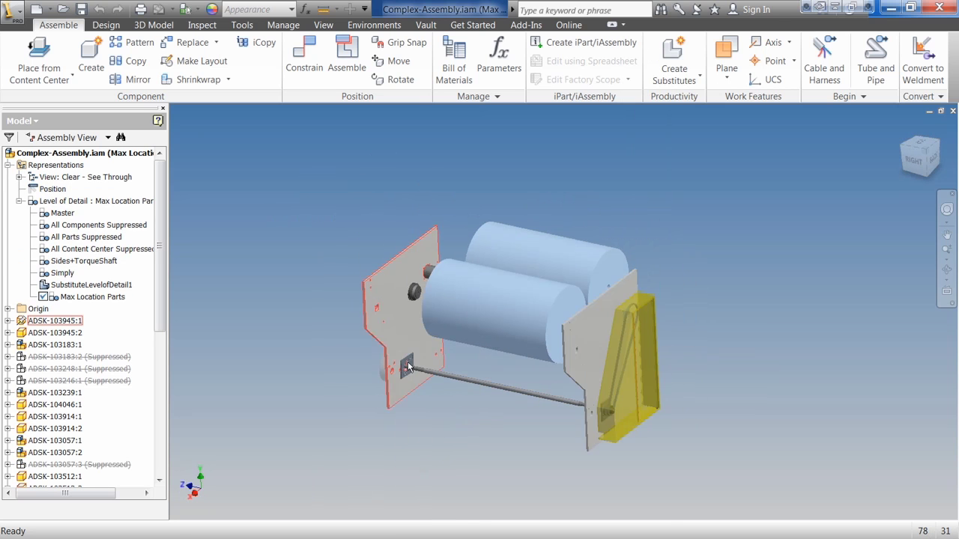
{"action": "left_click", "coordinate": [409, 363]}
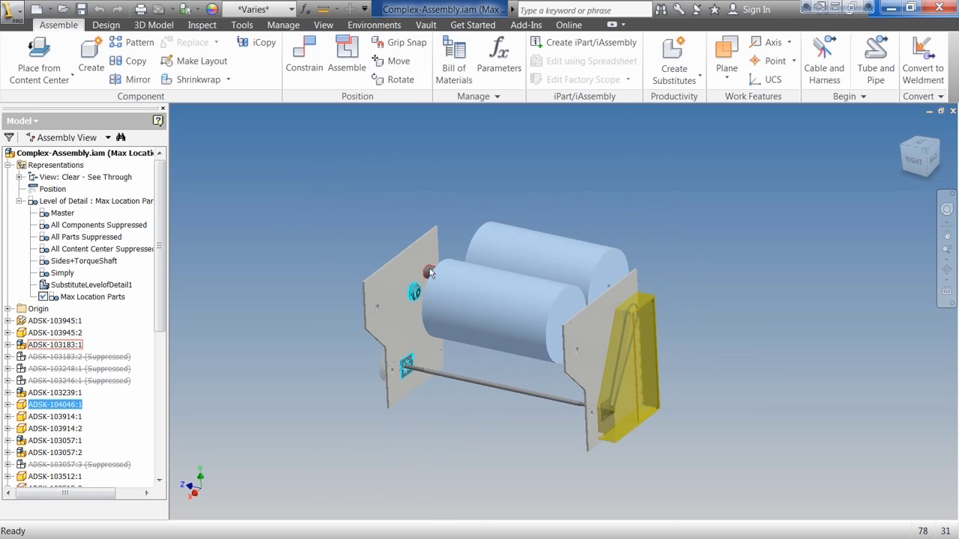
{"action": "key", "text": "F5"}
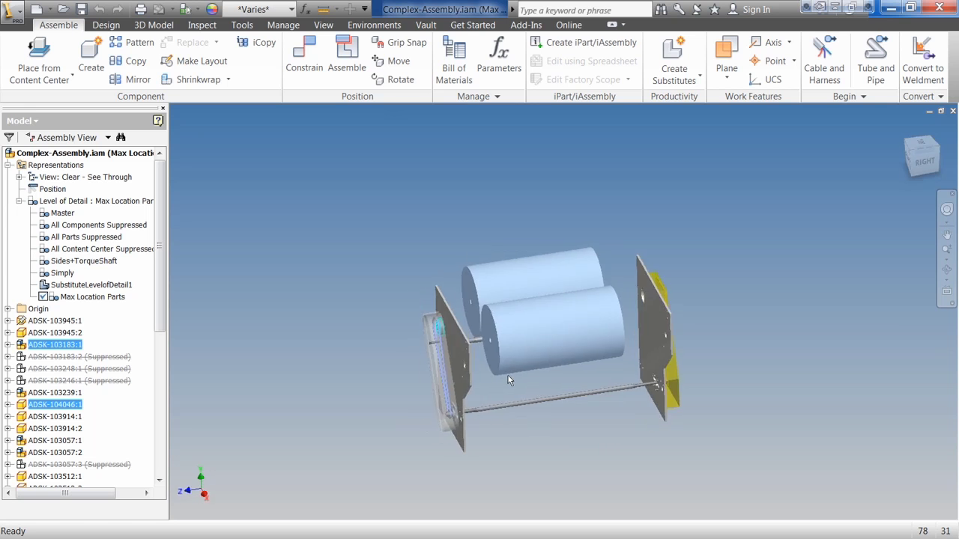
{"action": "right_click", "coordinate": [436, 325]}
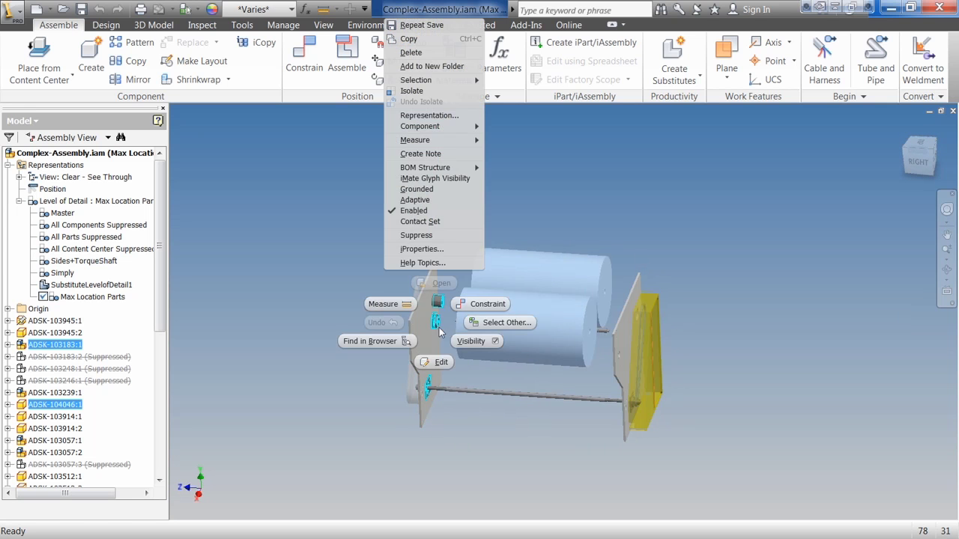
{"action": "left_click", "coordinate": [417, 235]}
{"action": "right_click", "coordinate": [604, 332]}
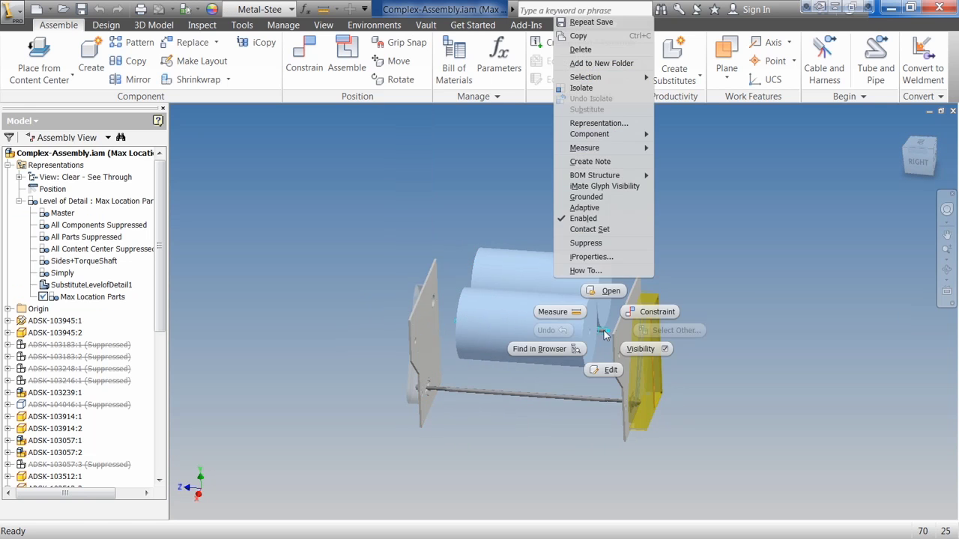
{"action": "left_click", "coordinate": [587, 244]}
Step: Hide the yellow guard ADSK-103069:1 and suppress the belt drive components behind it, including ADSK-103057:2
{"action": "middle_click_drag", "start_coordinate": [547, 322], "coordinate": [540, 357], "text": "shift"}
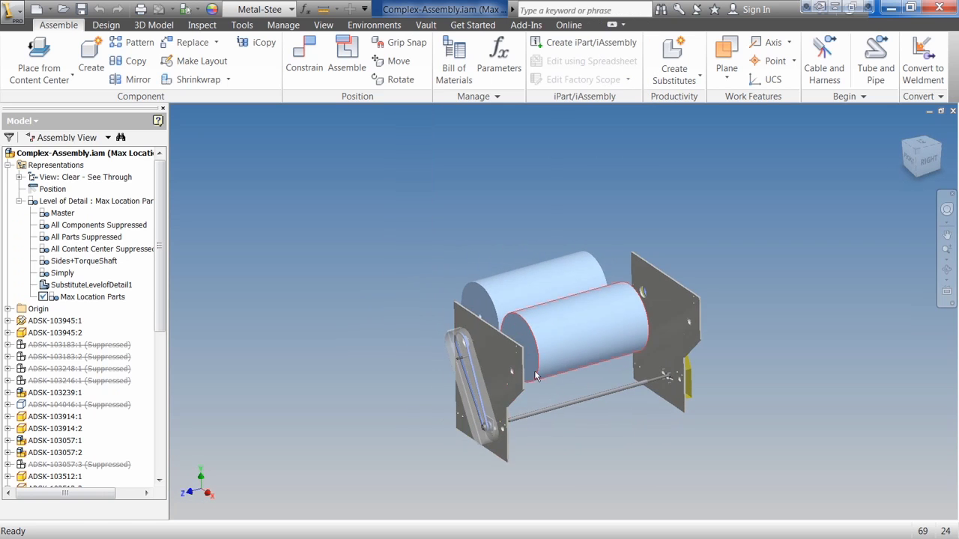
{"action": "middle_click_drag", "start_coordinate": [479, 404], "coordinate": [613, 405], "text": "shift"}
{"action": "right_click", "coordinate": [612, 405]}
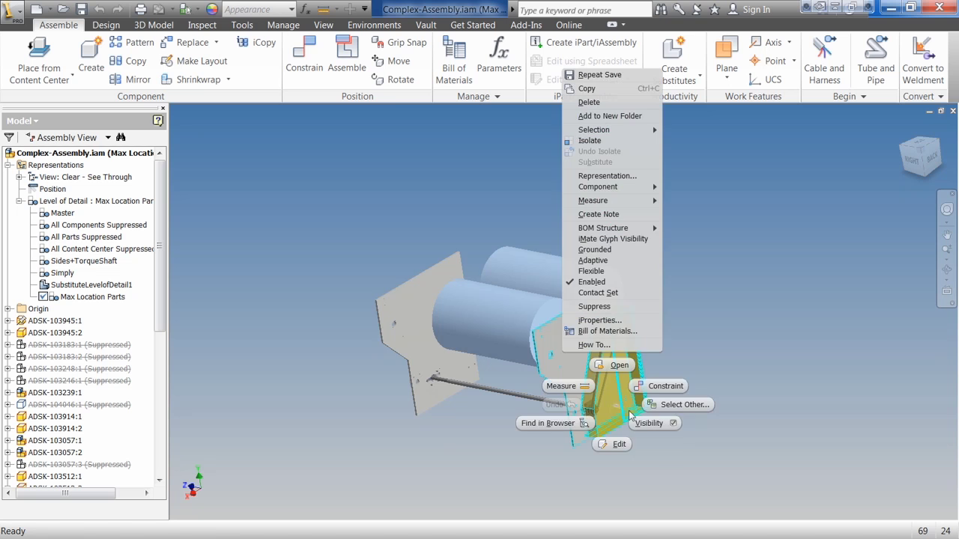
{"action": "left_click", "coordinate": [645, 423]}
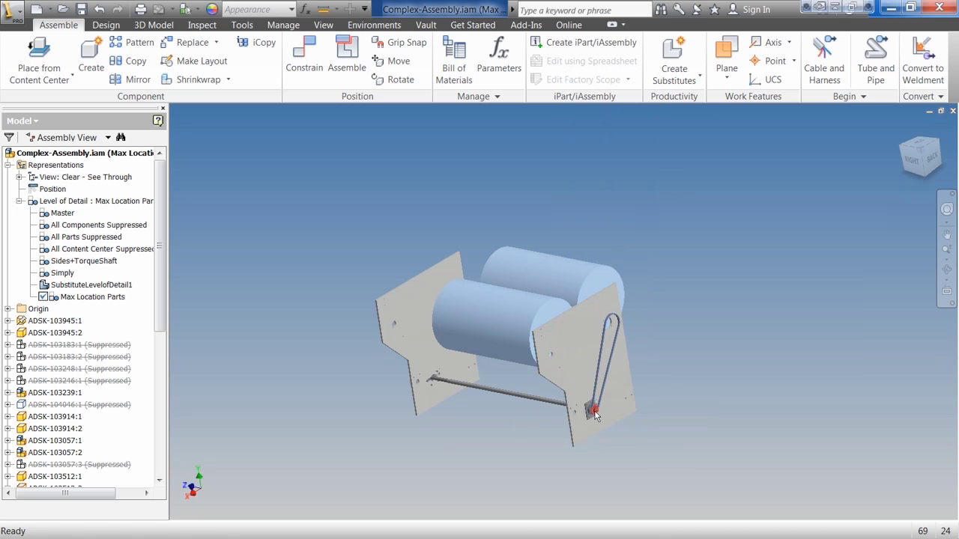
{"action": "left_click", "coordinate": [592, 413]}
{"action": "right_click", "coordinate": [592, 413]}
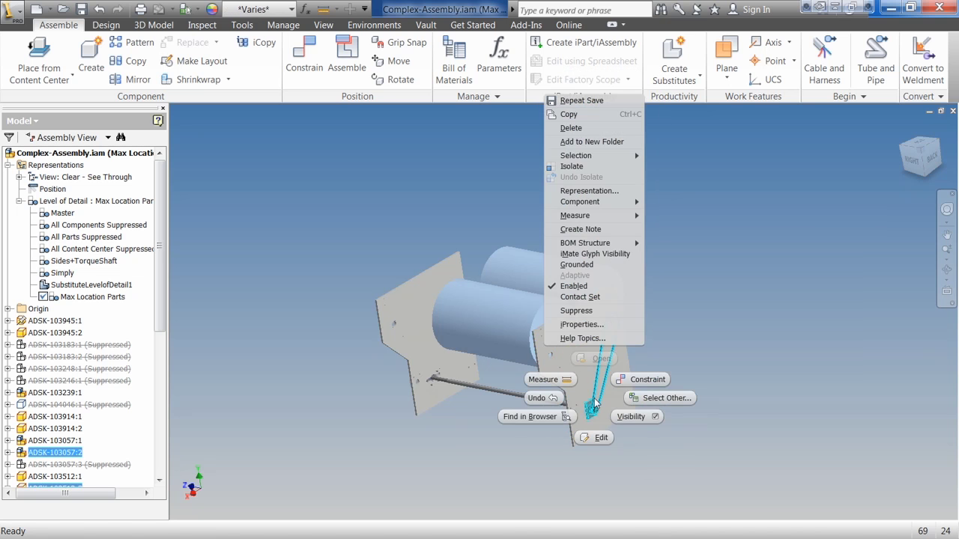
{"action": "left_click", "coordinate": [575, 311]}
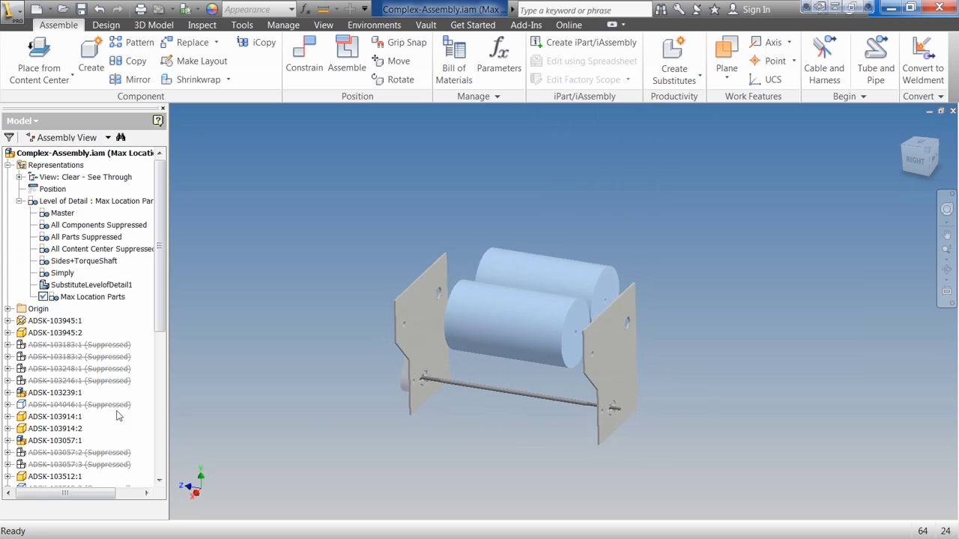
Step: Turn the visibility of the yellow guard ADSK-103069:1 back on
{"action": "scroll", "coordinate": [150, 329], "scroll_direction": "down", "scroll_amount": 6}
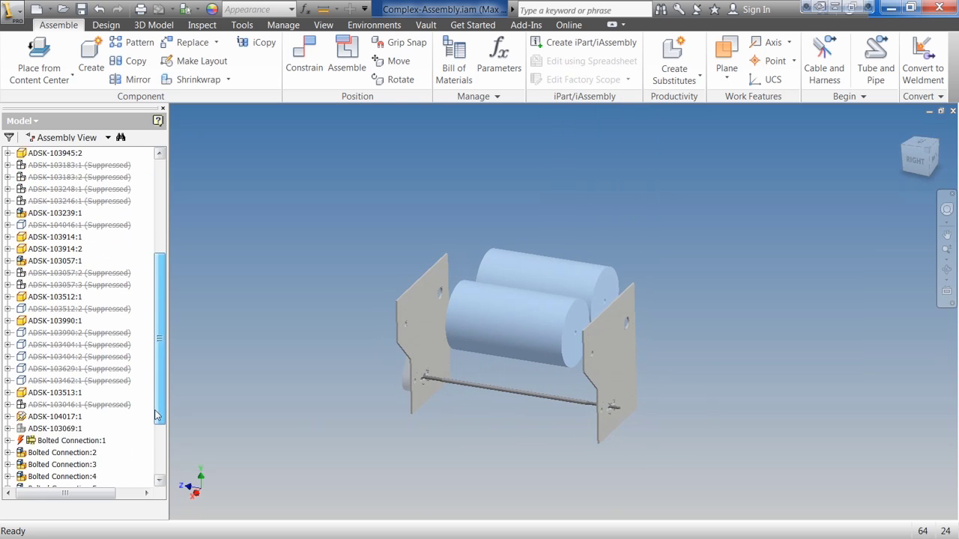
{"action": "right_click", "coordinate": [62, 407]}
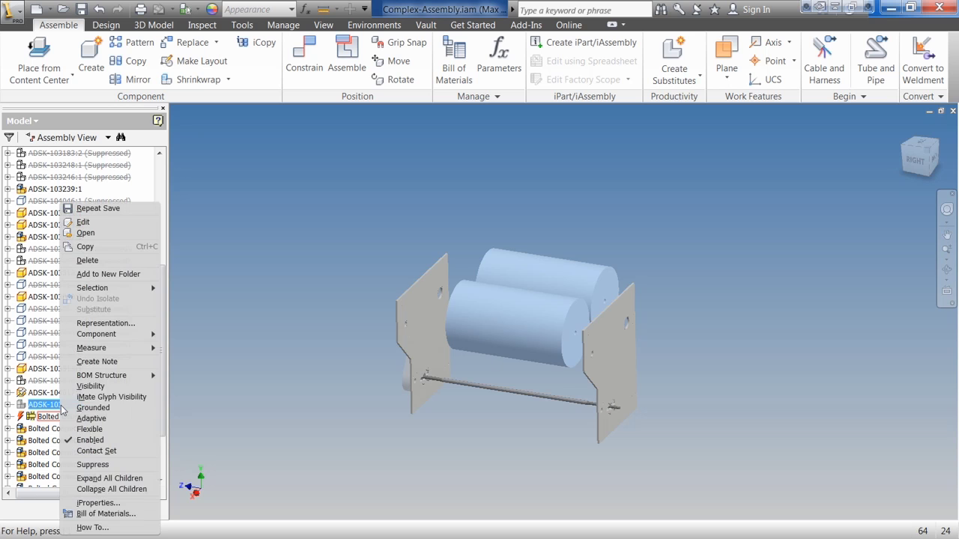
{"action": "left_click", "coordinate": [90, 386]}
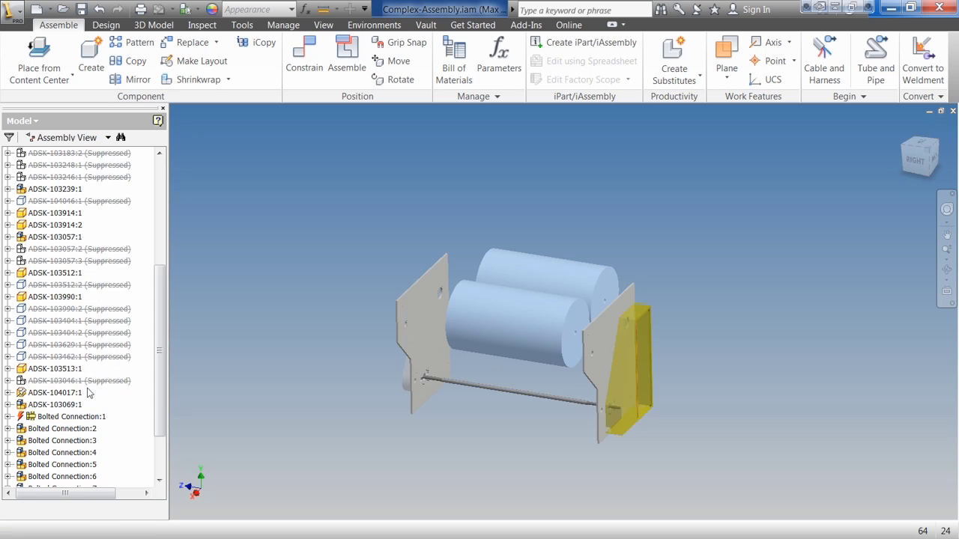
Step: Hide the transparent belt guard ADSK-103513:1 on the opposite side plate
{"action": "middle_click_drag", "start_coordinate": [380, 388], "coordinate": [466, 379], "text": "shift"}
{"action": "right_click", "coordinate": [475, 384]}
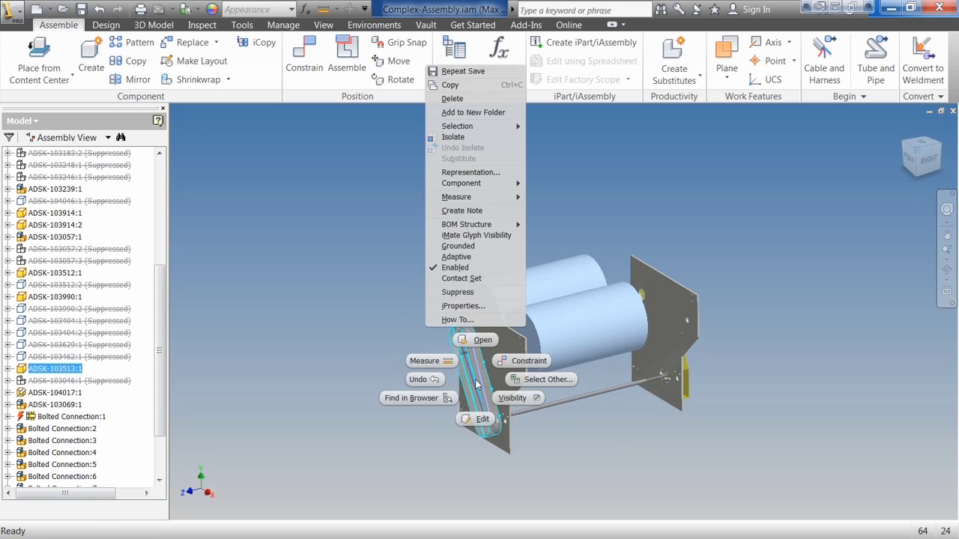
{"action": "left_click", "coordinate": [514, 398]}
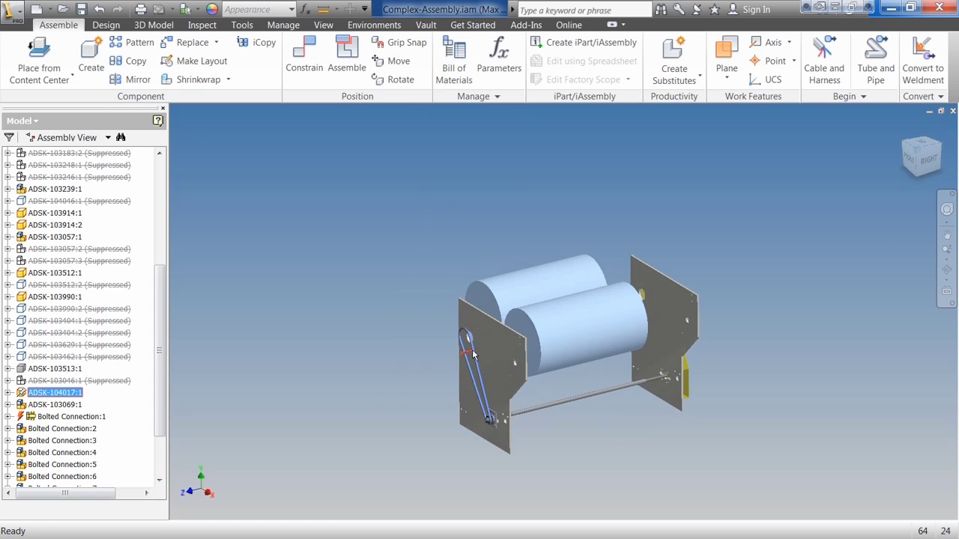
Step: Suppress the belt ADSK-104017:1 together with the lower pulley and mount components ADSK-103512:1, ADSK-103057:1 and ADSK-103990:1
{"action": "left_click", "coordinate": [470, 357]}
{"action": "scroll", "coordinate": [465, 429], "scroll_direction": "down", "scroll_amount": 5}
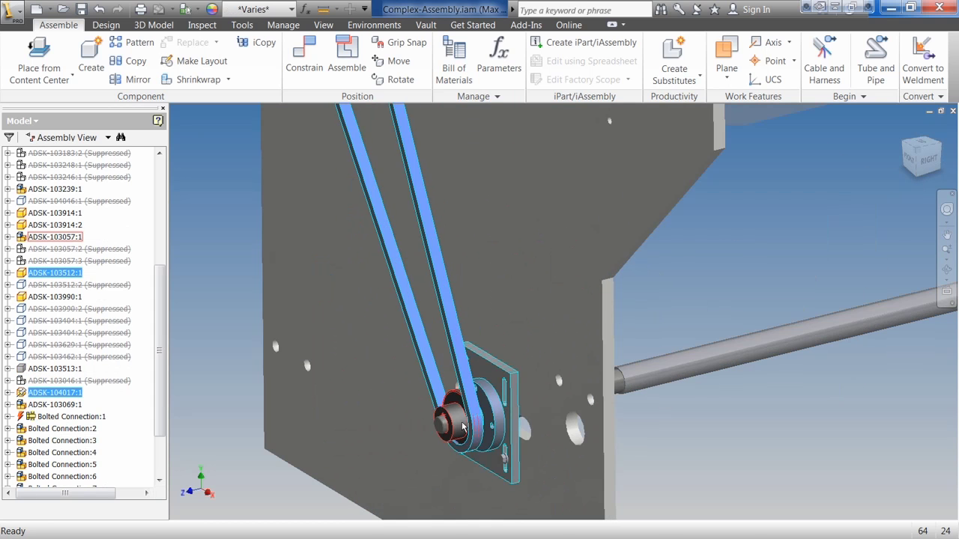
{"action": "left_click", "coordinate": [465, 428], "text": "ctrl"}
{"action": "left_click", "coordinate": [461, 427], "text": "ctrl"}
{"action": "right_click", "coordinate": [491, 424]}
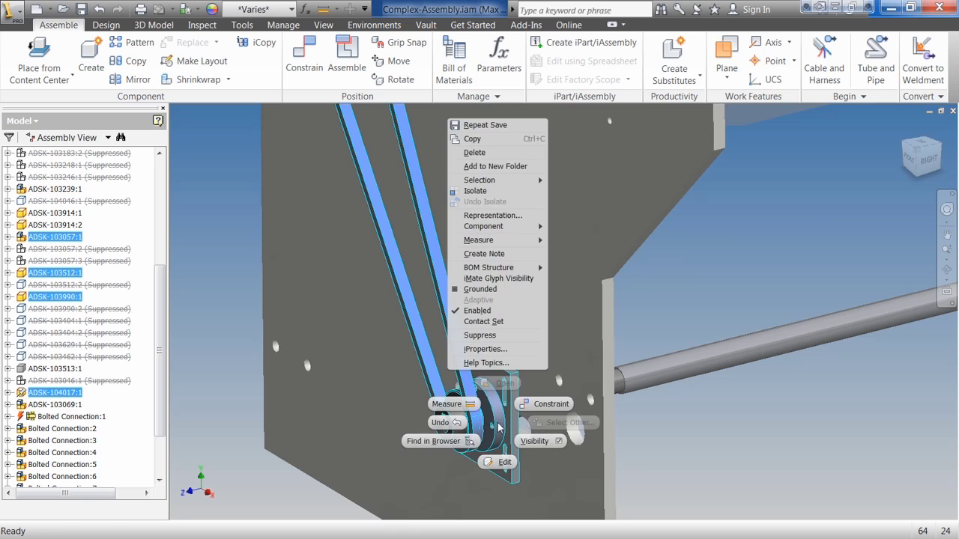
{"action": "left_click", "coordinate": [482, 336]}
Step: Suppress Bolted Connection:5, Bolted Connection:6 and the third remaining bolted connection around the shaft end on the side plate
{"action": "scroll", "coordinate": [458, 419], "scroll_direction": "up", "scroll_amount": 5}
{"action": "scroll", "coordinate": [460, 421], "scroll_direction": "down", "scroll_amount": 5}
{"action": "left_click", "coordinate": [462, 422]}
{"action": "left_click", "coordinate": [414, 388], "text": "ctrl"}
{"action": "left_click", "coordinate": [416, 311], "text": "ctrl"}
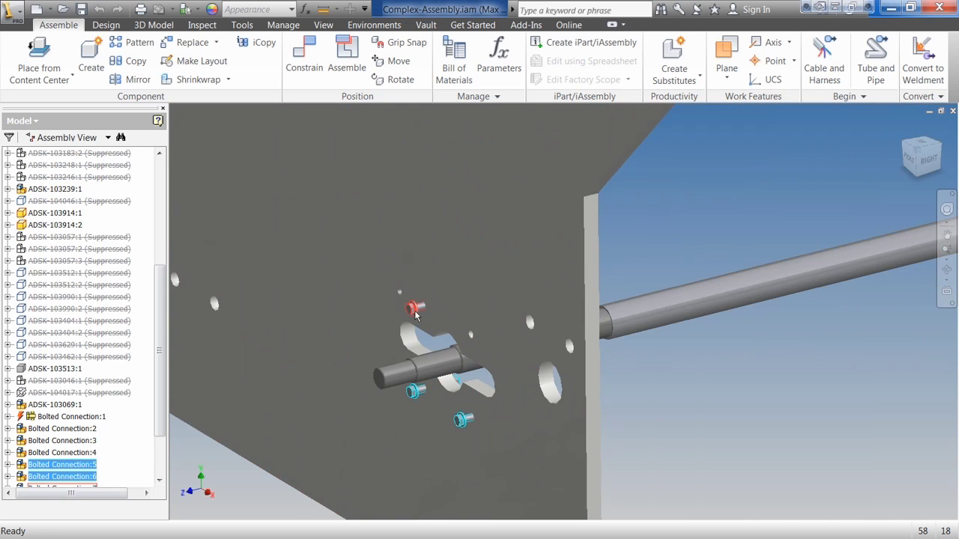
{"action": "scroll", "coordinate": [434, 375], "scroll_direction": "up", "scroll_amount": 4}
{"action": "right_click", "coordinate": [435, 373]}
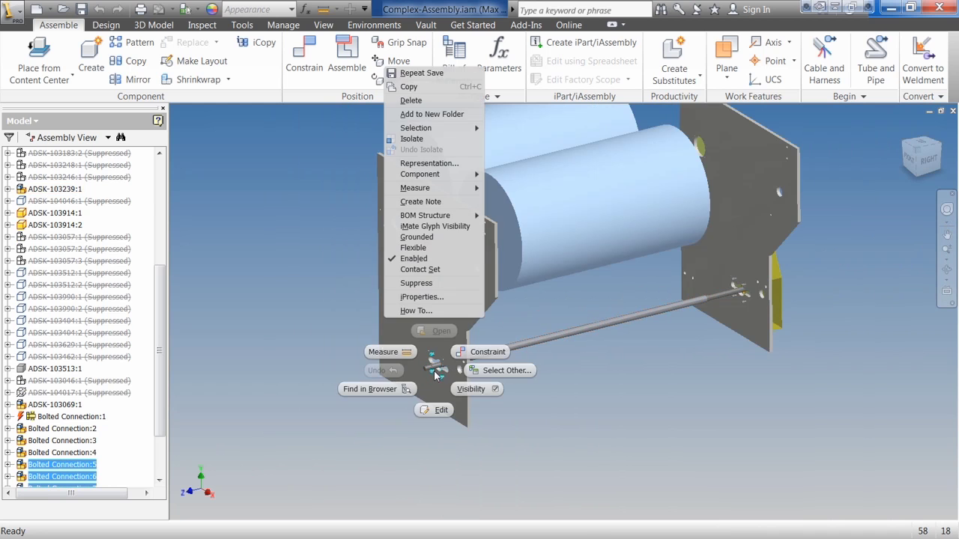
{"action": "left_click", "coordinate": [418, 284]}
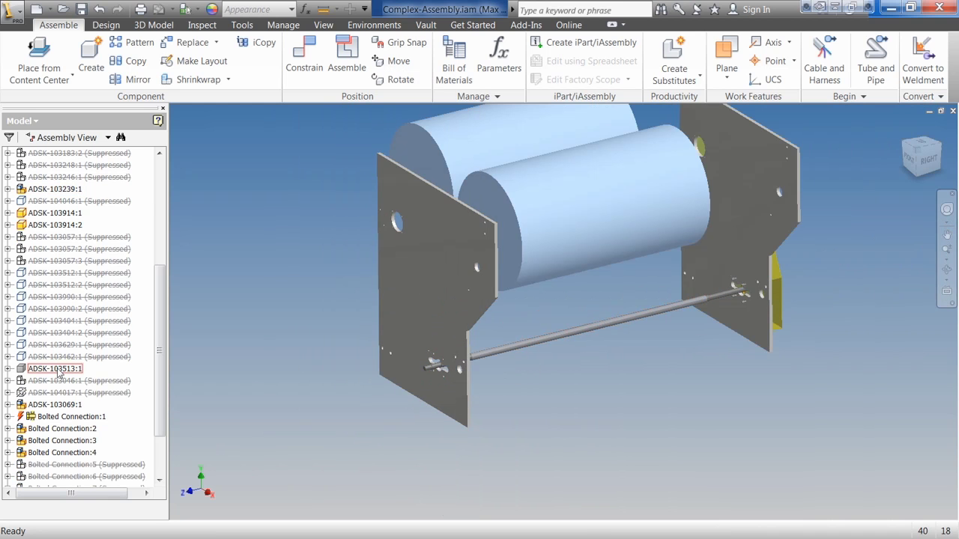
Step: Turn the visibility of the transparent belt guard ADSK-103513:1 back on and save the assembly with its Max Location Parts level of detail
{"action": "right_click", "coordinate": [59, 371]}
{"action": "left_click", "coordinate": [87, 408]}
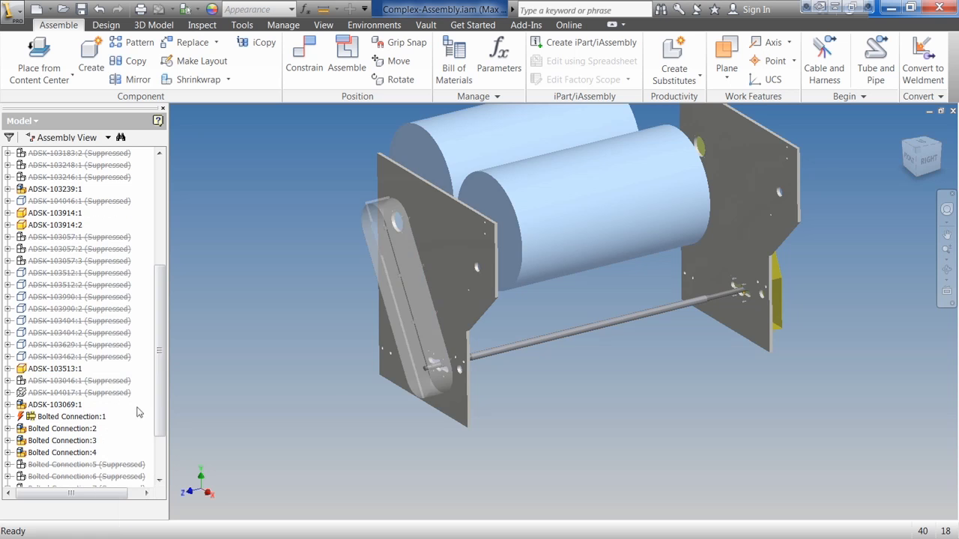
{"action": "middle_click_drag", "start_coordinate": [405, 395], "coordinate": [353, 399], "text": "shift"}
{"action": "key", "text": "F5"}
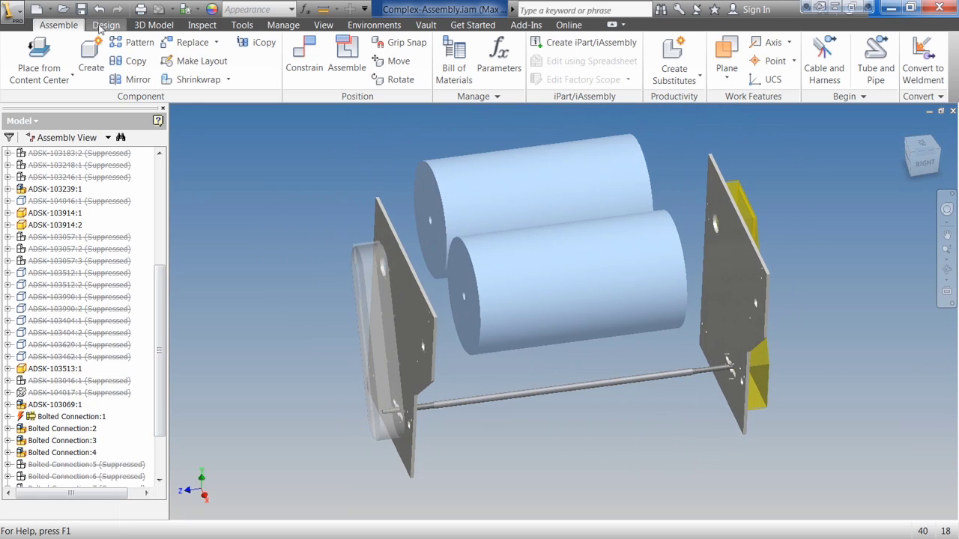
{"action": "left_click", "coordinate": [81, 9]}
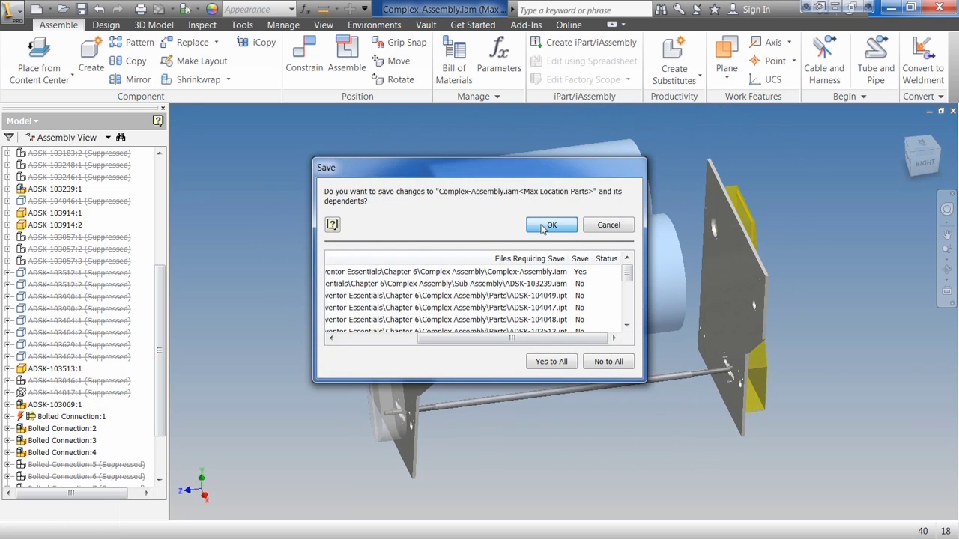
{"action": "left_click", "coordinate": [548, 226]}
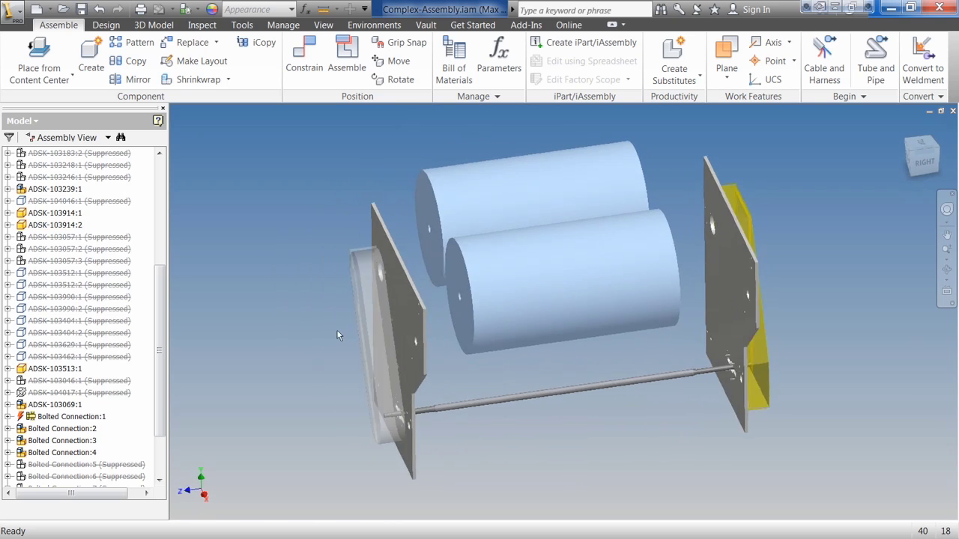
Step: Activate the assembly's Master level of detail and open the subassembly ADSK-103246:1 in its own window
{"action": "scroll", "coordinate": [166, 326], "scroll_direction": "up", "scroll_amount": 6}
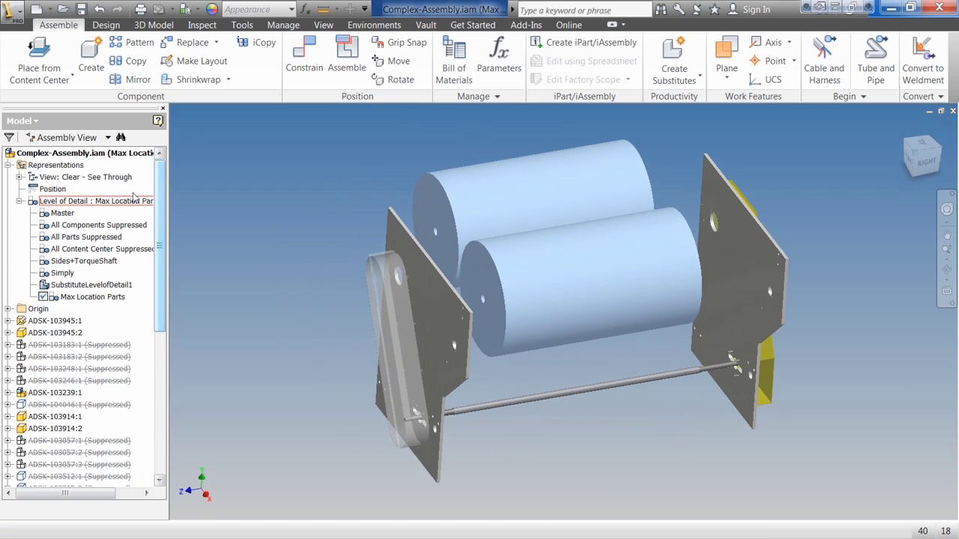
{"action": "double_click", "coordinate": [62, 213]}
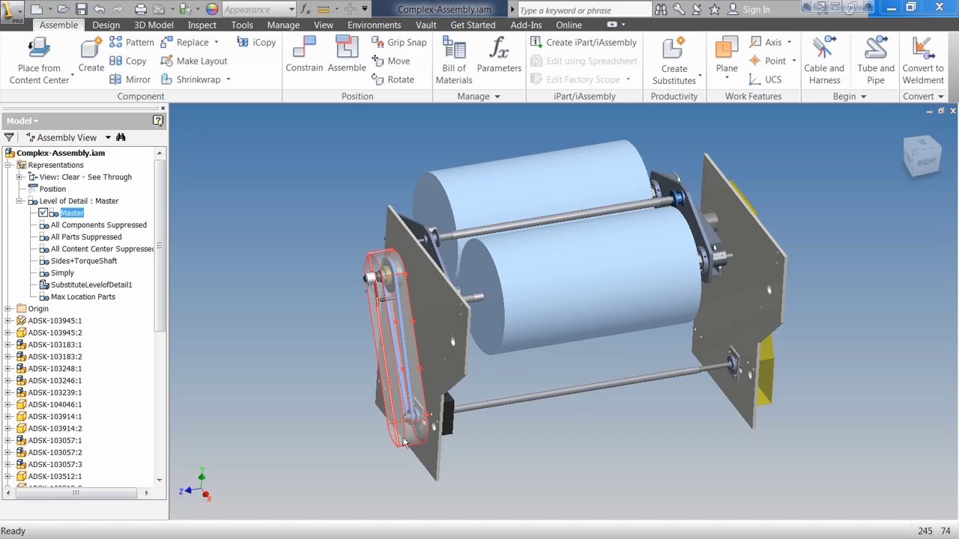
{"action": "key", "text": "F6"}
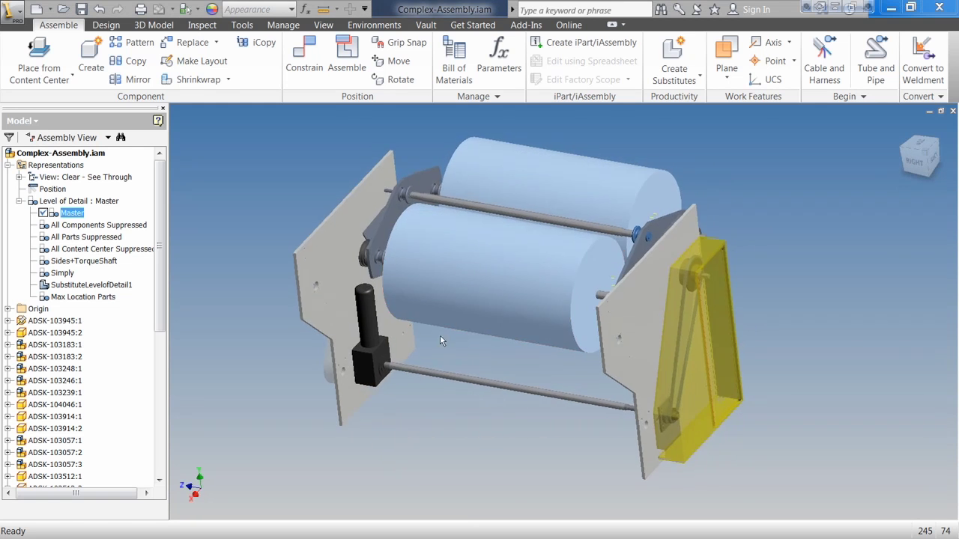
{"action": "right_click", "coordinate": [400, 235]}
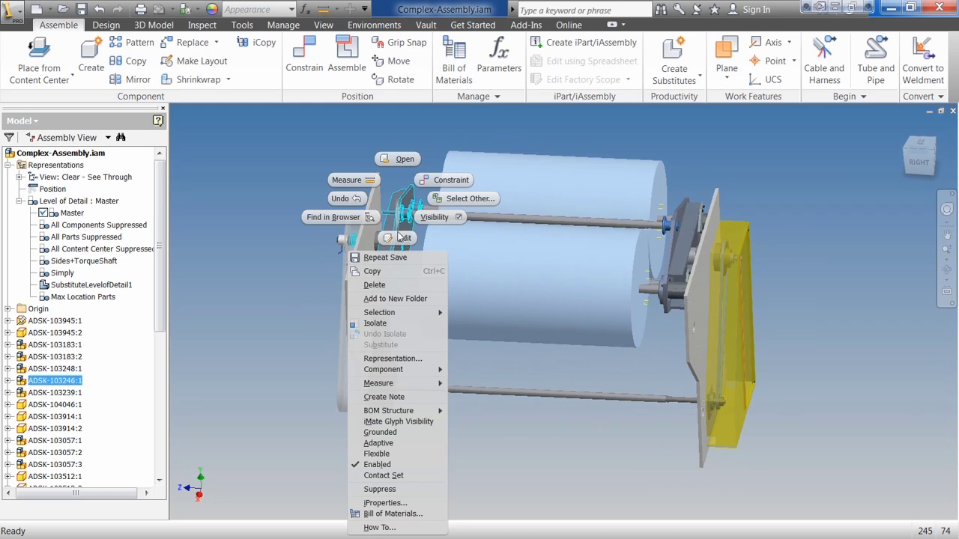
{"action": "right_click", "coordinate": [23, 384]}
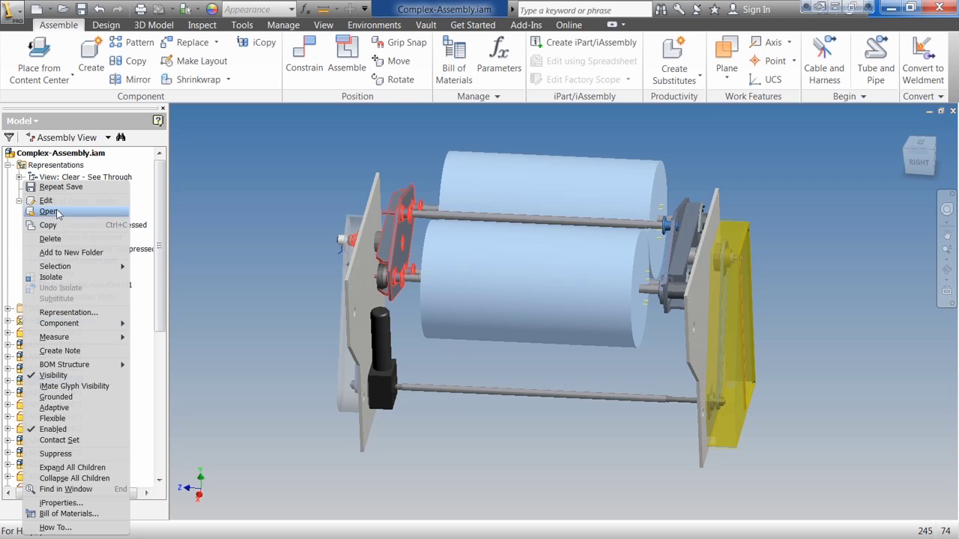
{"action": "left_click", "coordinate": [58, 213]}
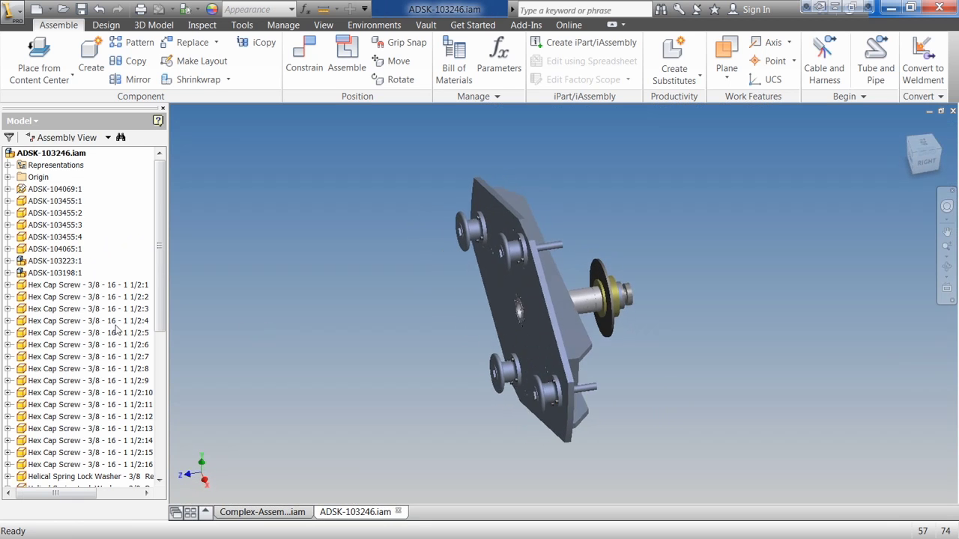
Step: Create a new substitute level of detail in ADSK-103246 from the existing part file ADSK-LOD, accepting that it is marked as a substitute
{"action": "left_click", "coordinate": [7, 164]}
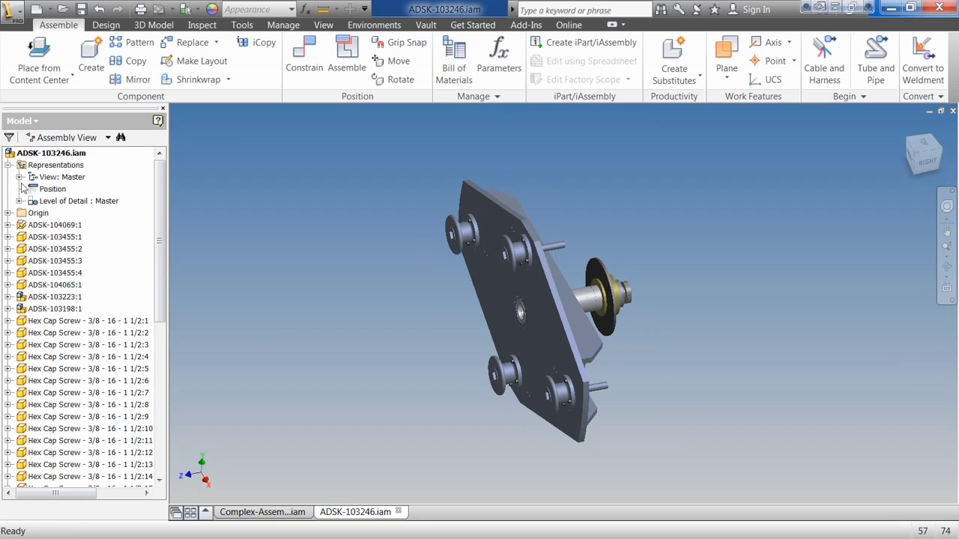
{"action": "left_click", "coordinate": [18, 201]}
{"action": "right_click", "coordinate": [79, 204]}
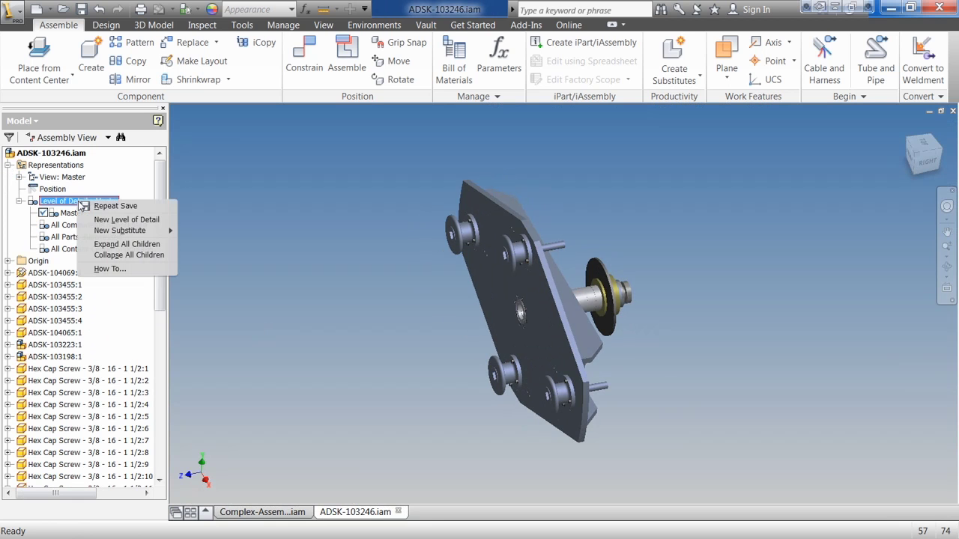
{"action": "mouse_move", "coordinate": [146, 232]}
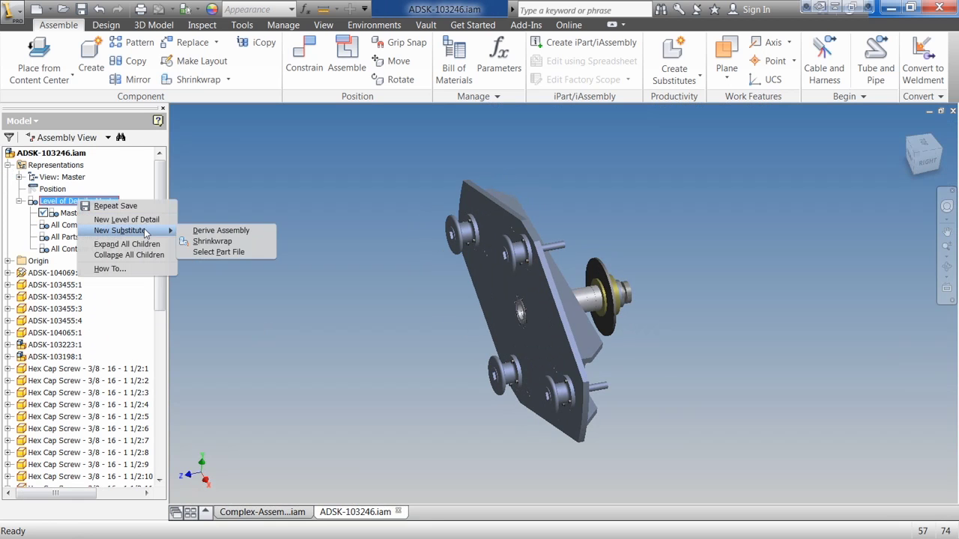
{"action": "left_click", "coordinate": [228, 252]}
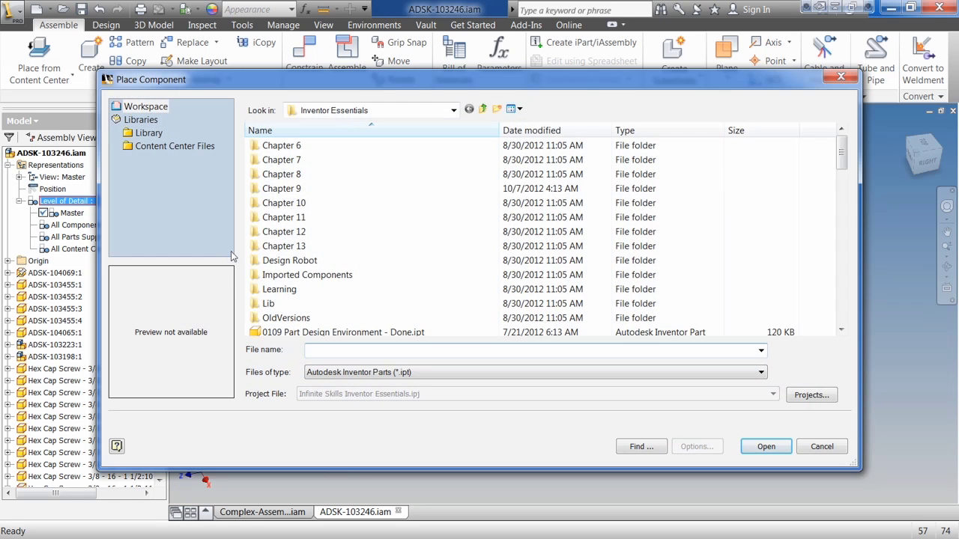
{"action": "double_click", "coordinate": [296, 190]}
{"action": "double_click", "coordinate": [300, 160]}
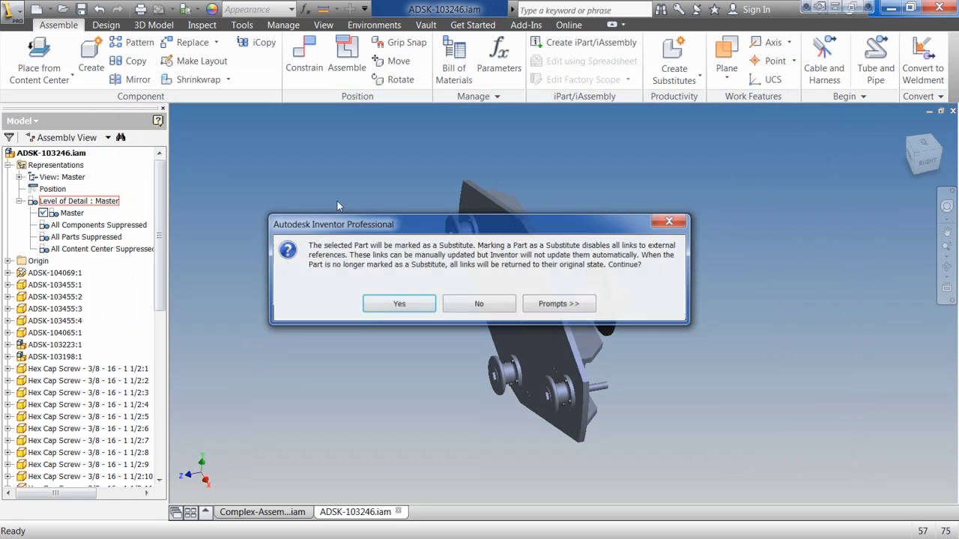
{"action": "left_click", "coordinate": [399, 305]}
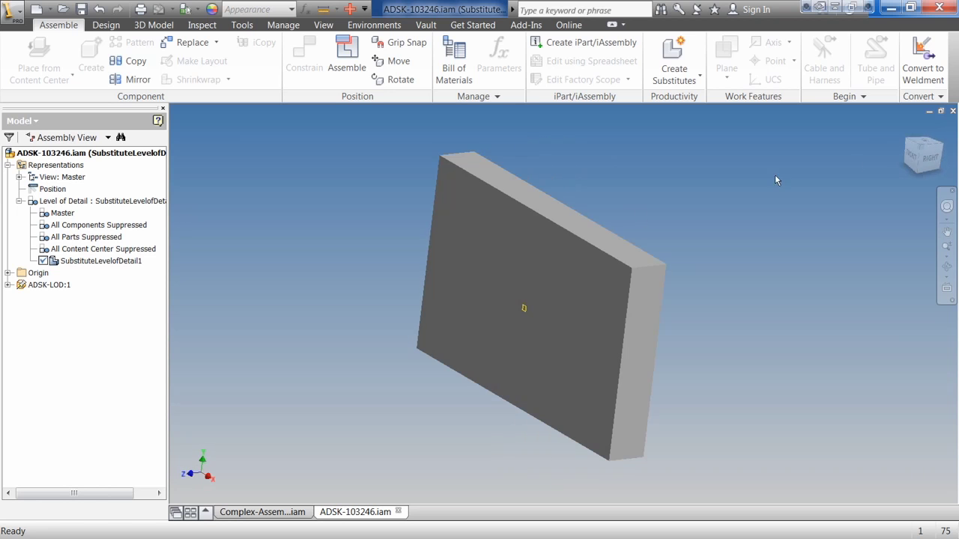
Step: Close ADSK-103246.iam, saving its changes and accepting the file migration to the current release
{"action": "left_click", "coordinate": [952, 111]}
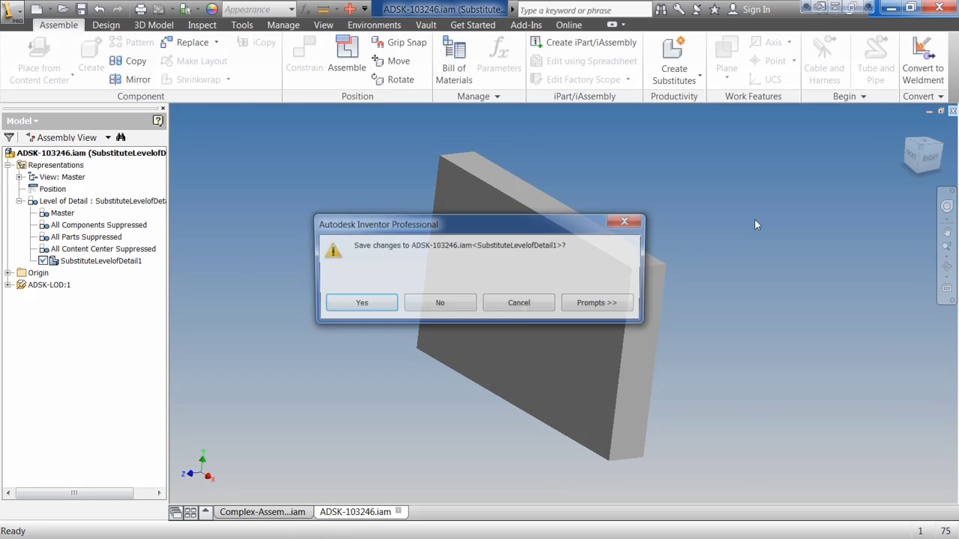
{"action": "left_click", "coordinate": [359, 305]}
{"action": "left_click", "coordinate": [556, 234]}
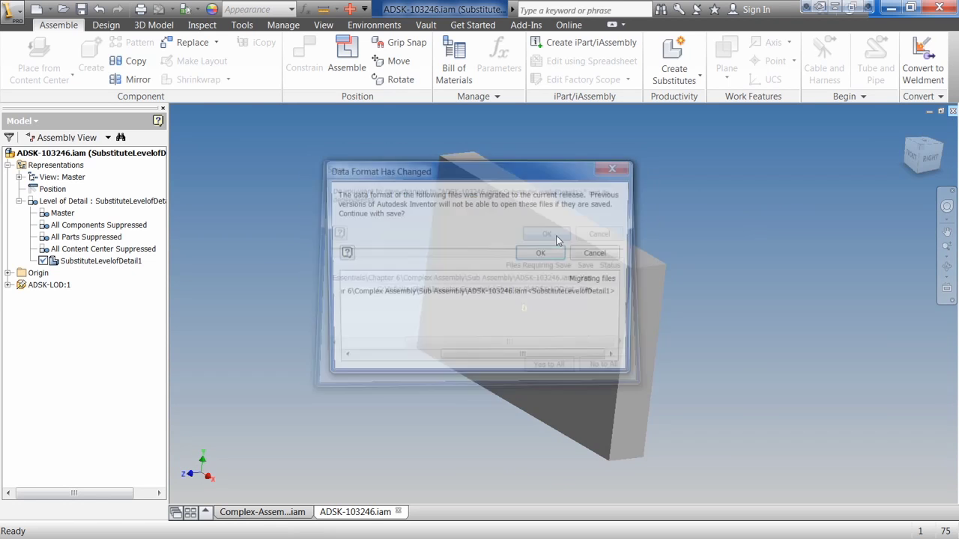
{"action": "left_click", "coordinate": [547, 248]}
Step: Activate SubstituteLevelofDetail1 for the subassembly ADSK-103246:1 within the complex assembly
{"action": "middle_click_drag", "start_coordinate": [539, 257], "coordinate": [389, 255], "text": "shift"}
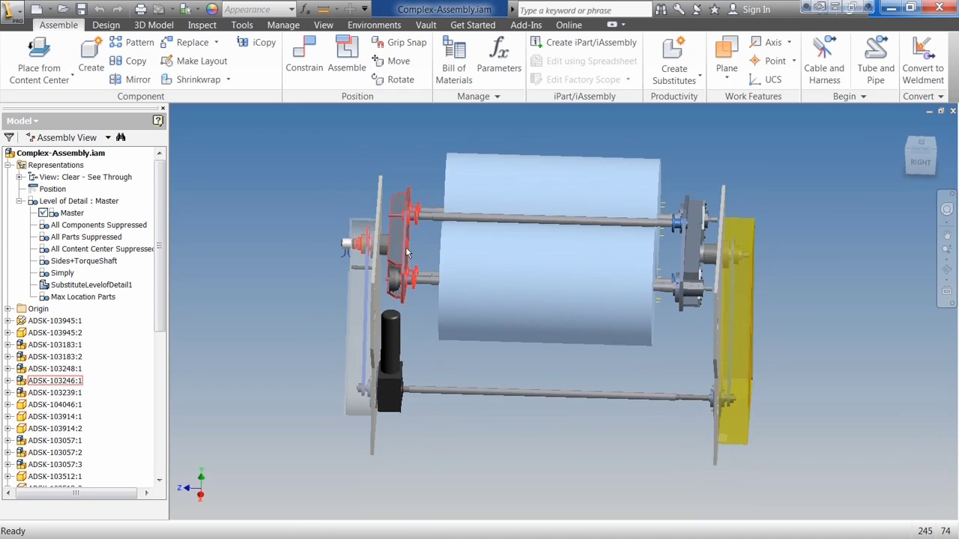
{"action": "double_click", "coordinate": [22, 381]}
{"action": "left_click", "coordinate": [21, 166]}
{"action": "left_click", "coordinate": [30, 178]}
{"action": "double_click", "coordinate": [76, 238]}
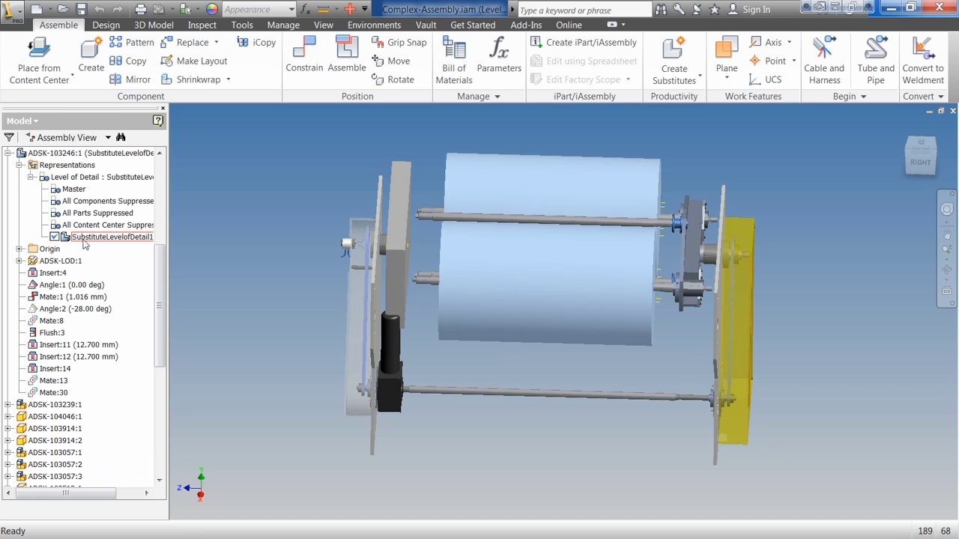
Step: Examine the substitute block in the assembly from several sides and compare it with the detailed roller bracket at the opposite end
{"action": "key", "text": "F6"}
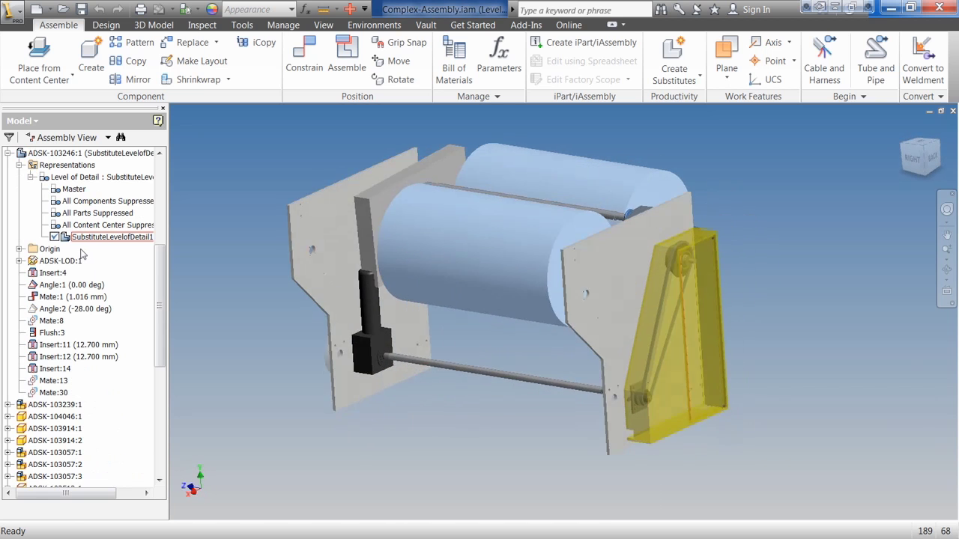
{"action": "key", "text": "F5"}
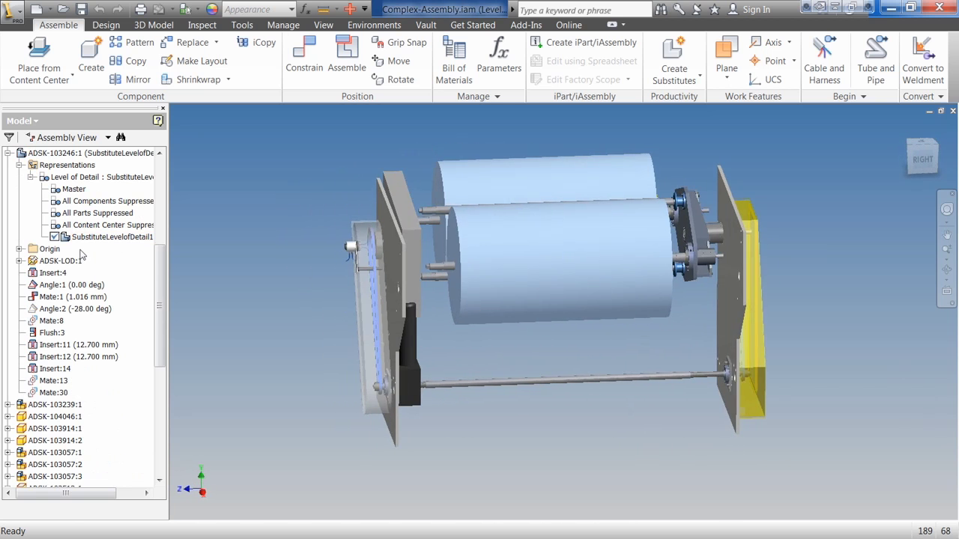
{"action": "middle_click_drag", "start_coordinate": [225, 247], "coordinate": [241, 243], "text": "shift"}
{"action": "key", "text": "F5"}
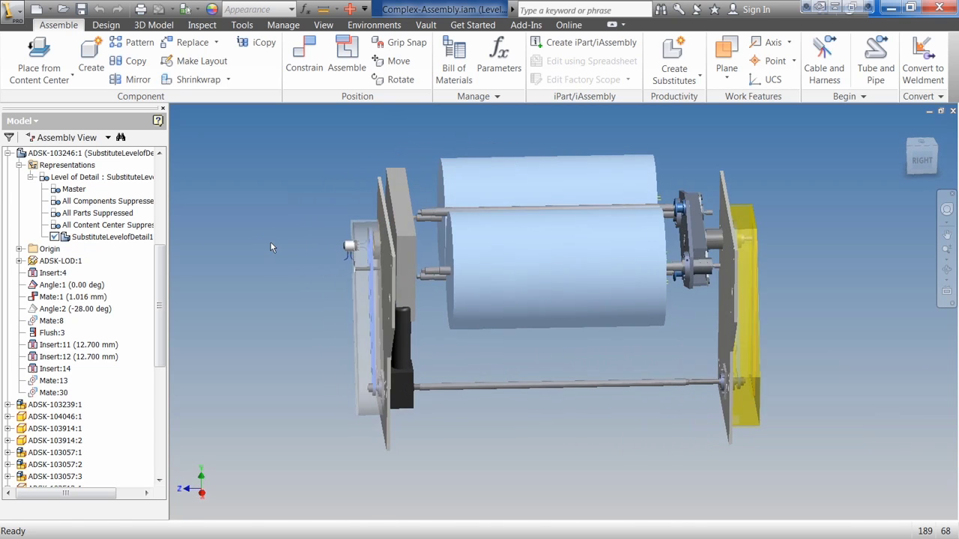
{"action": "key", "text": "F5"}
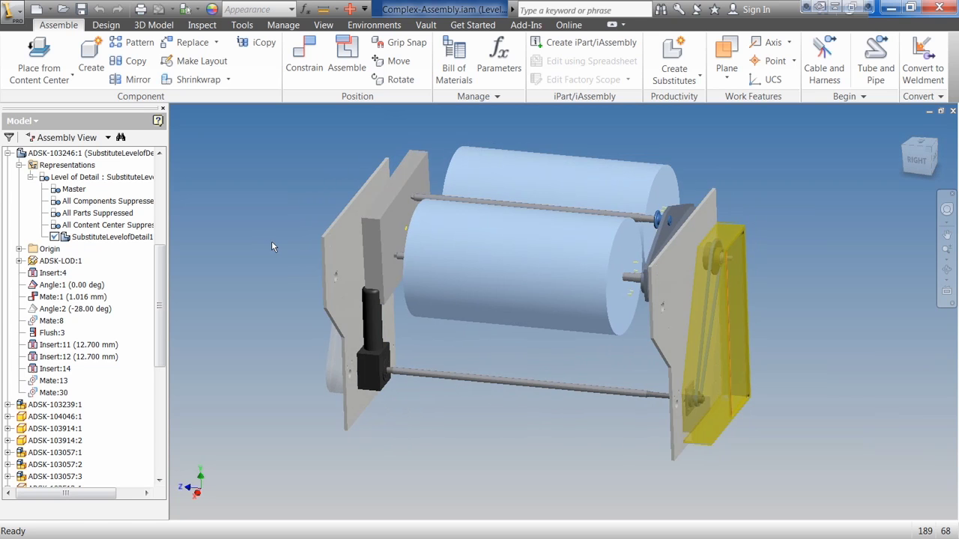
{"action": "key", "text": "F5"}
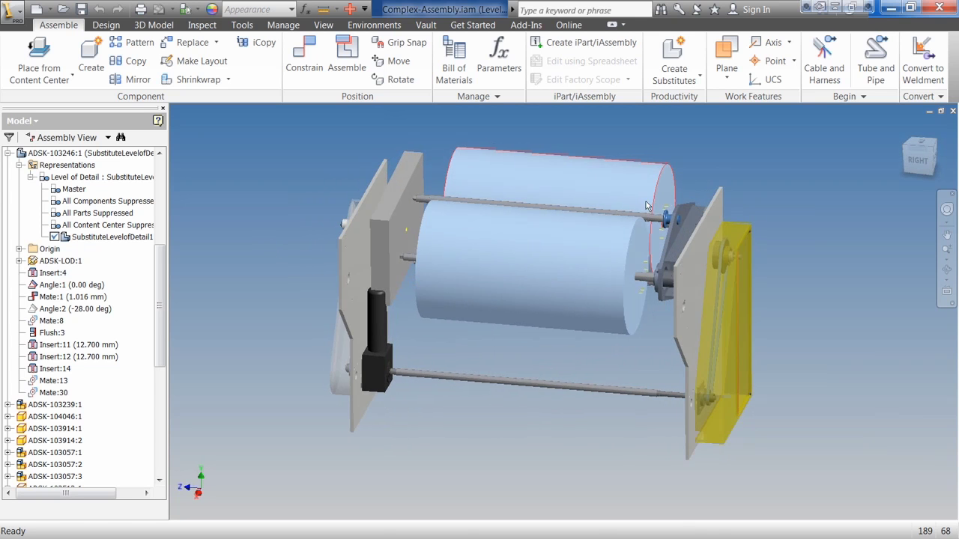
{"action": "scroll", "coordinate": [672, 218], "scroll_direction": "up", "scroll_amount": 5}
{"action": "scroll", "coordinate": [672, 218], "scroll_direction": "up", "scroll_amount": 3}
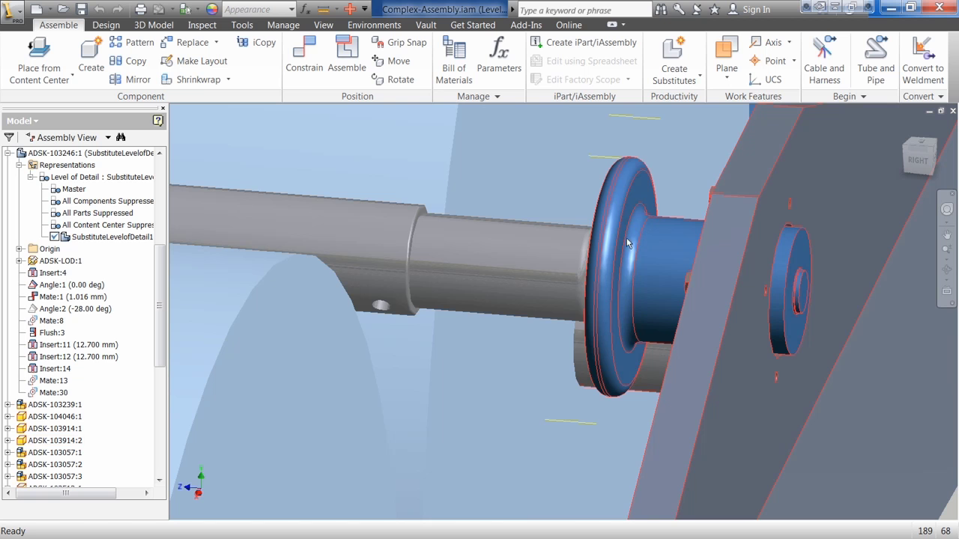
{"action": "key", "text": "F5"}
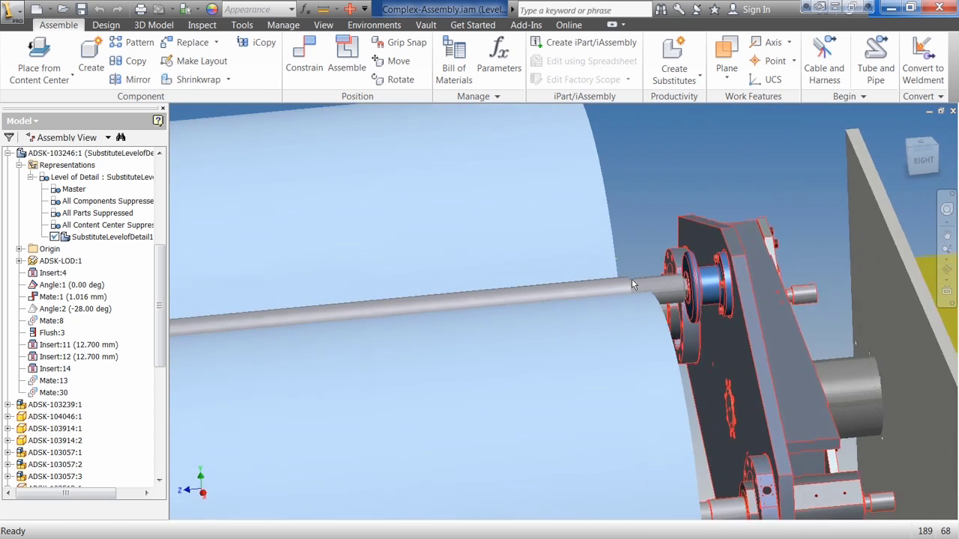
{"action": "key", "text": "F5"}
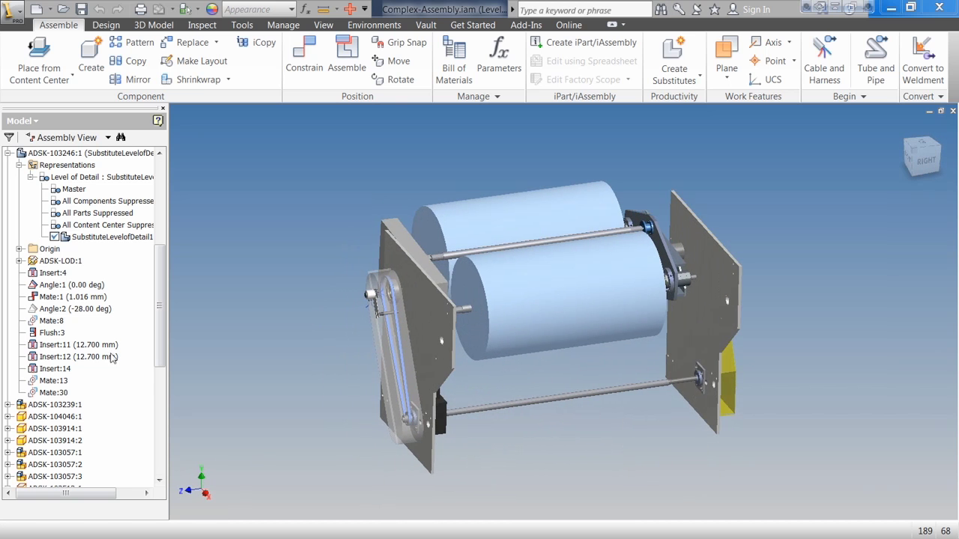
Step: Switch the subassembly ADSK-103246:1 back to its Master level of detail
{"action": "left_click_drag", "start_coordinate": [159, 355], "coordinate": [159, 322]}
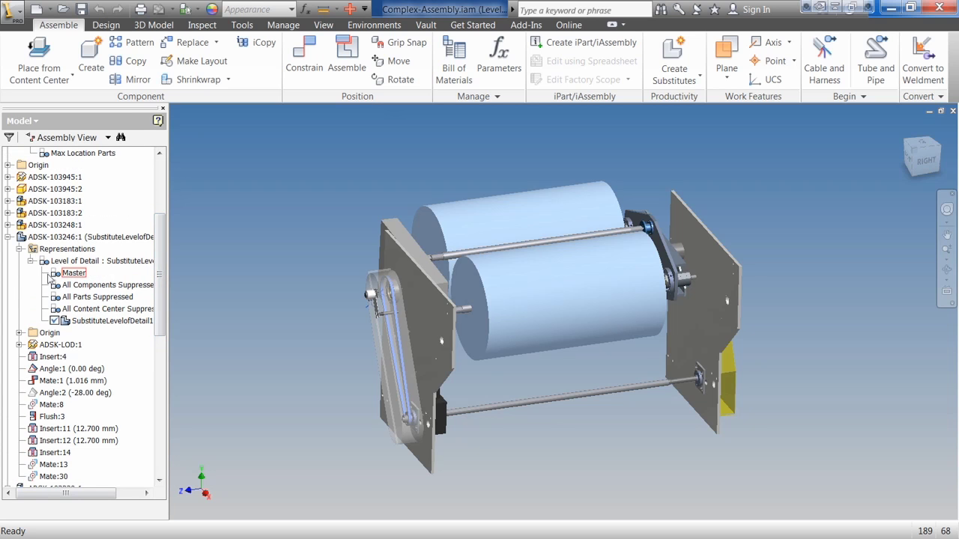
{"action": "double_click", "coordinate": [57, 274]}
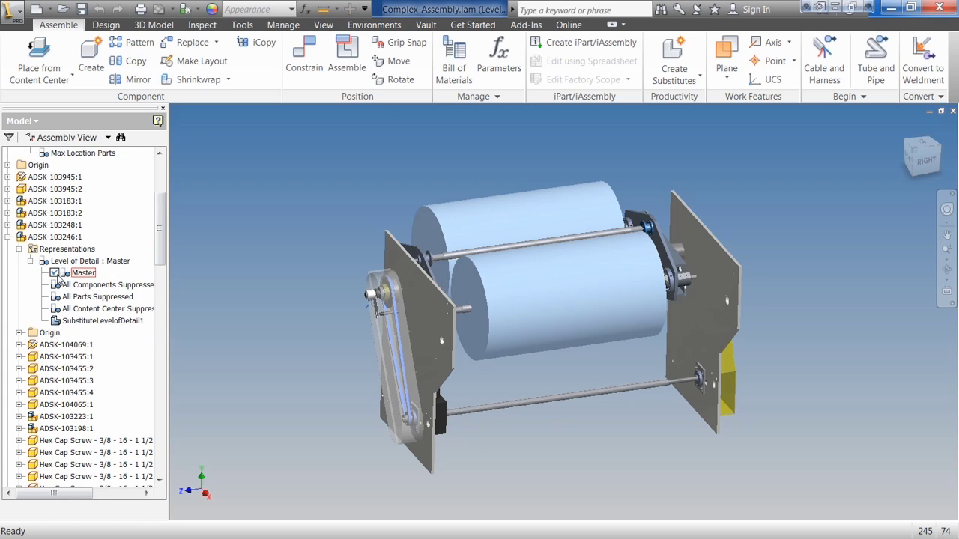
Step: Activate the assembly's Max Location Parts level of detail and unsuppress the subassembly ADSK-103246:1 in it
{"action": "scroll", "coordinate": [116, 321], "scroll_direction": "up", "scroll_amount": 4}
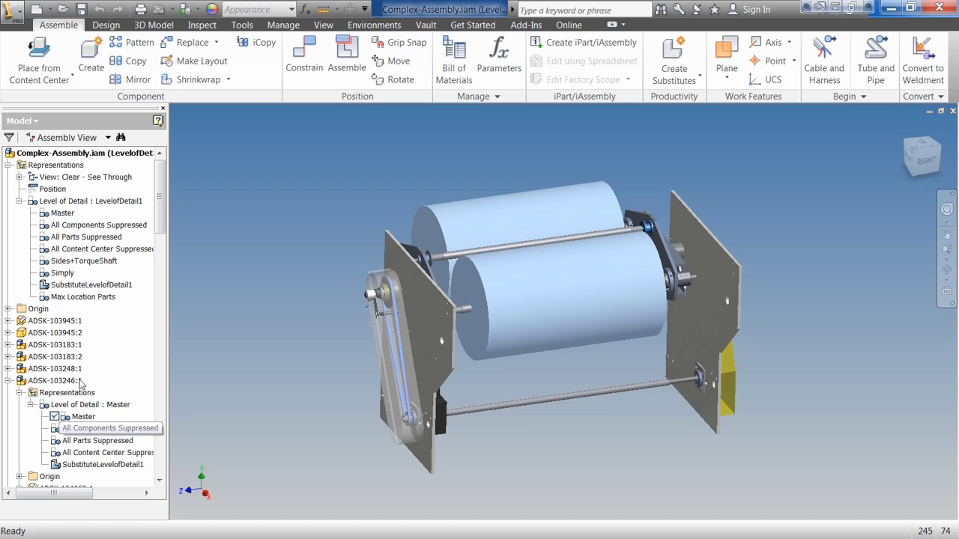
{"action": "double_click", "coordinate": [66, 299]}
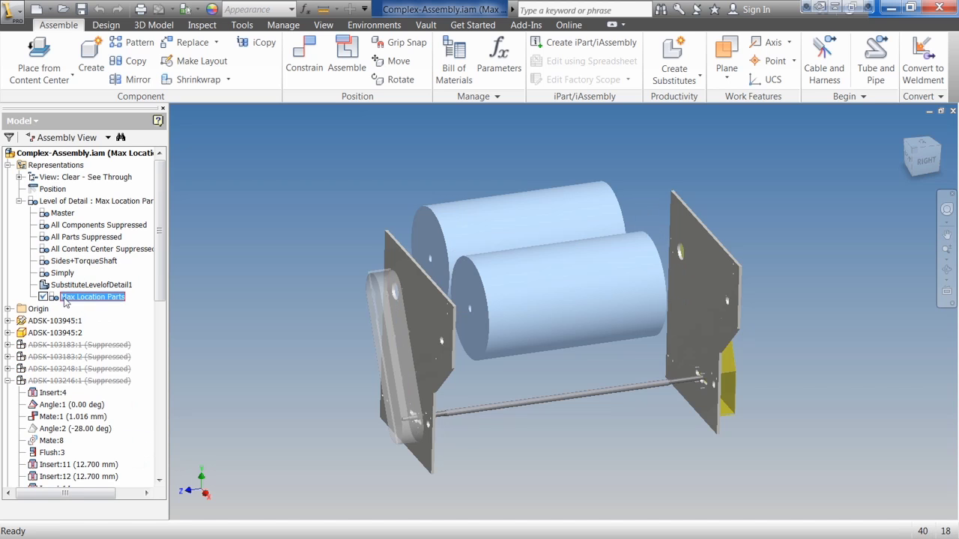
{"action": "right_click", "coordinate": [71, 383]}
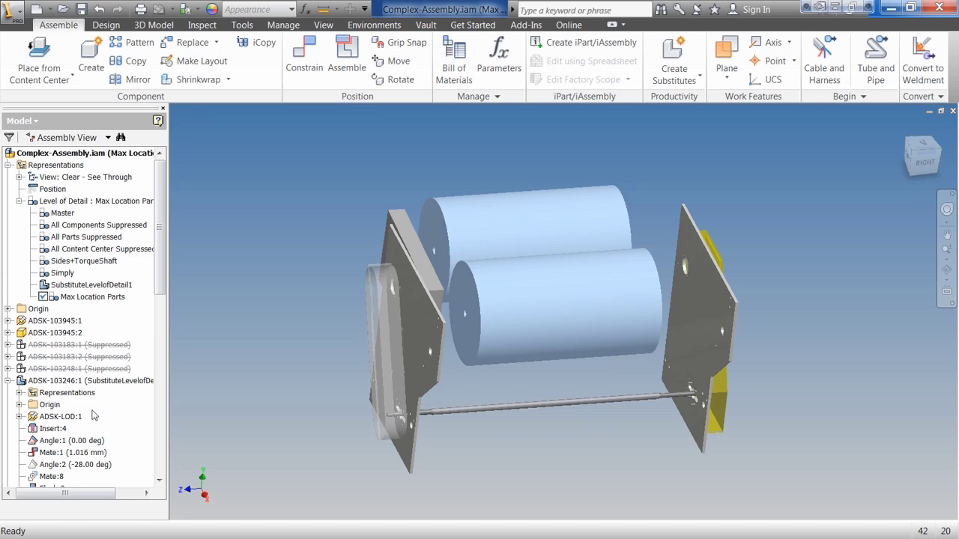
{"action": "left_click", "coordinate": [84, 261]}
Step: Set the subassembly ADSK-103246:1 to its Master level of detail and return the whole complex assembly to Master as well
{"action": "left_click", "coordinate": [19, 393]}
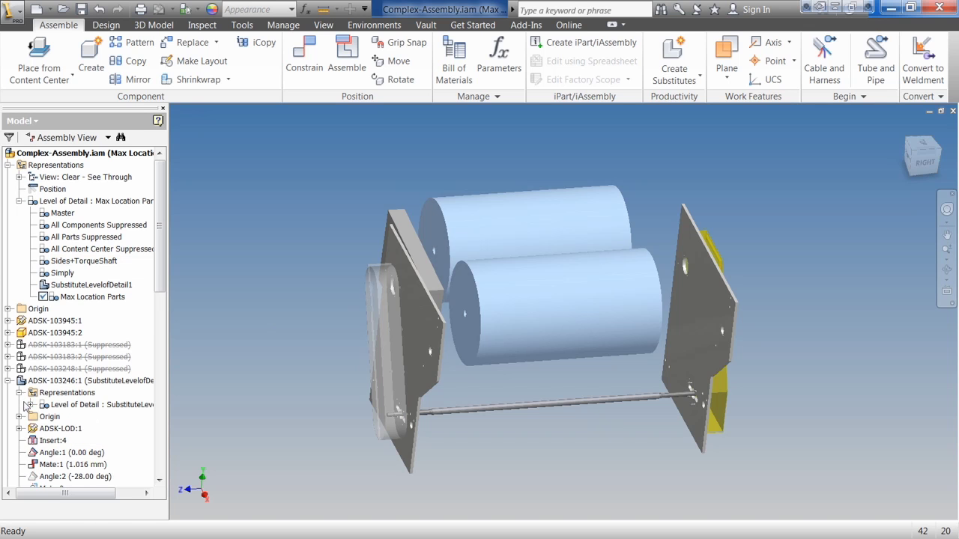
{"action": "left_click", "coordinate": [31, 405]}
{"action": "double_click", "coordinate": [63, 419]}
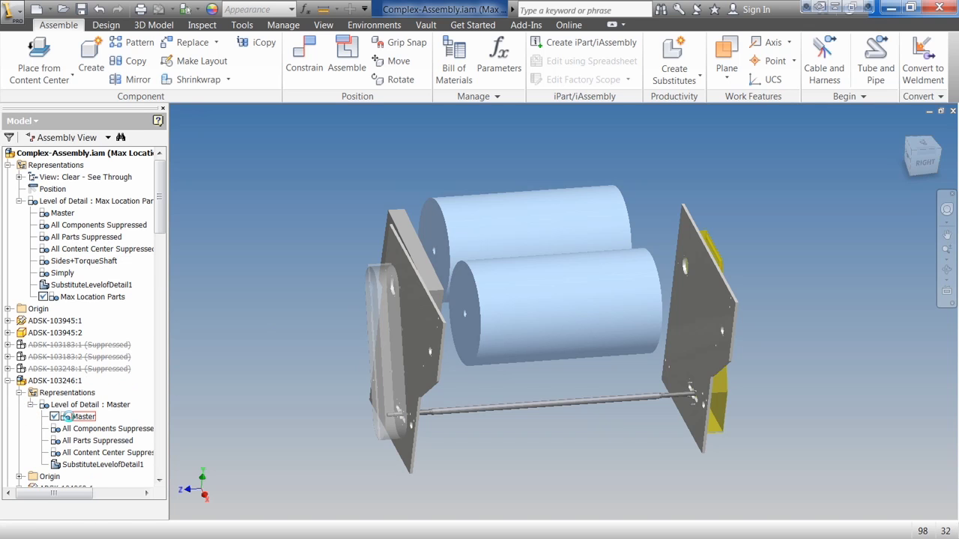
{"action": "double_click", "coordinate": [62, 214]}
{"action": "left_click", "coordinate": [395, 307]}
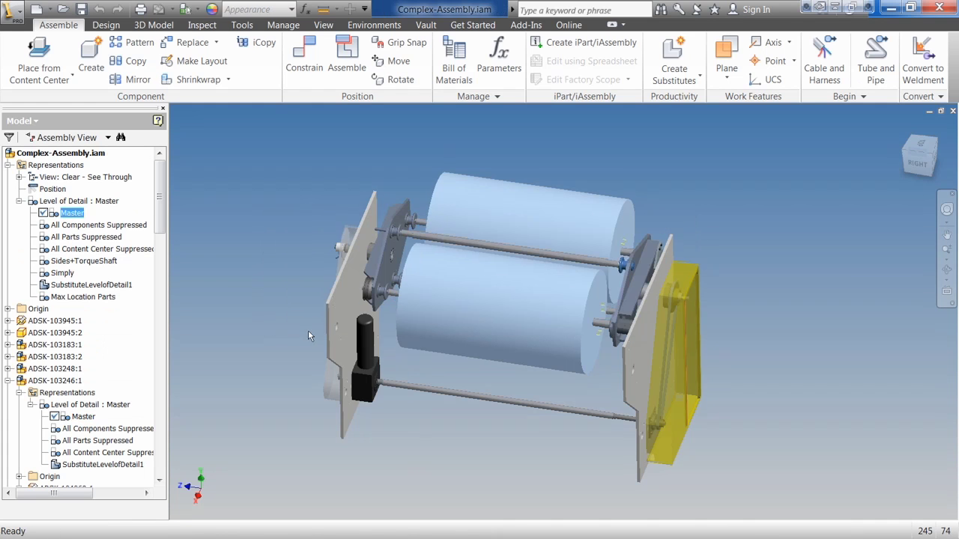